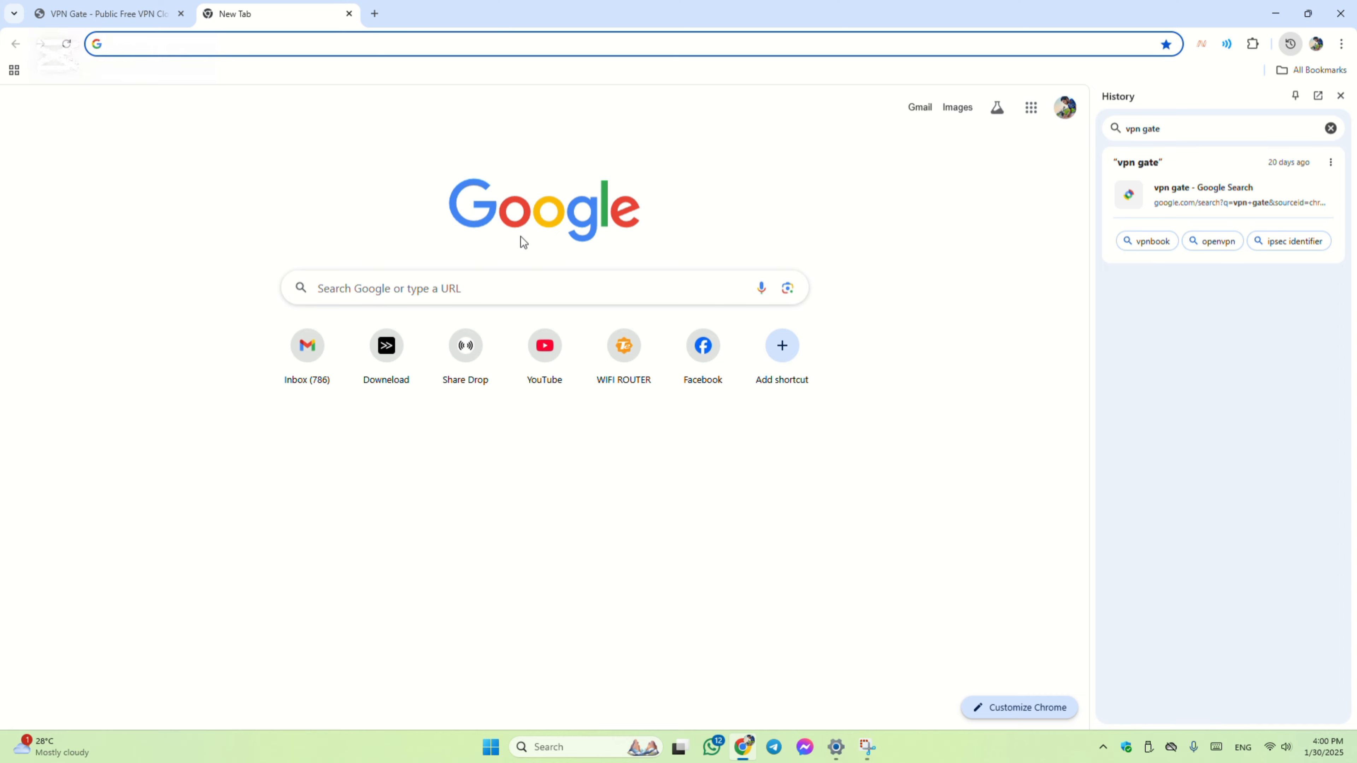
- Search Google for "vpn gate"
click(494, 291)
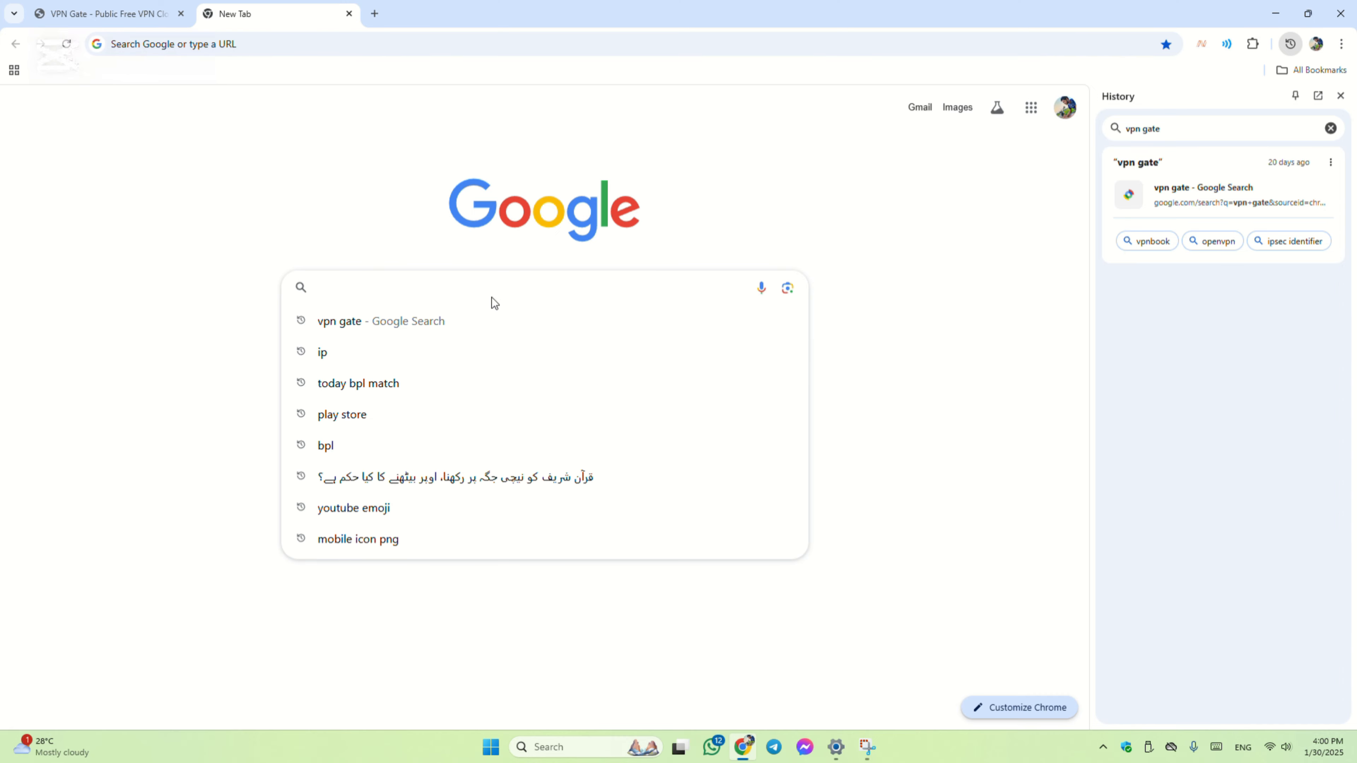
text(vp)
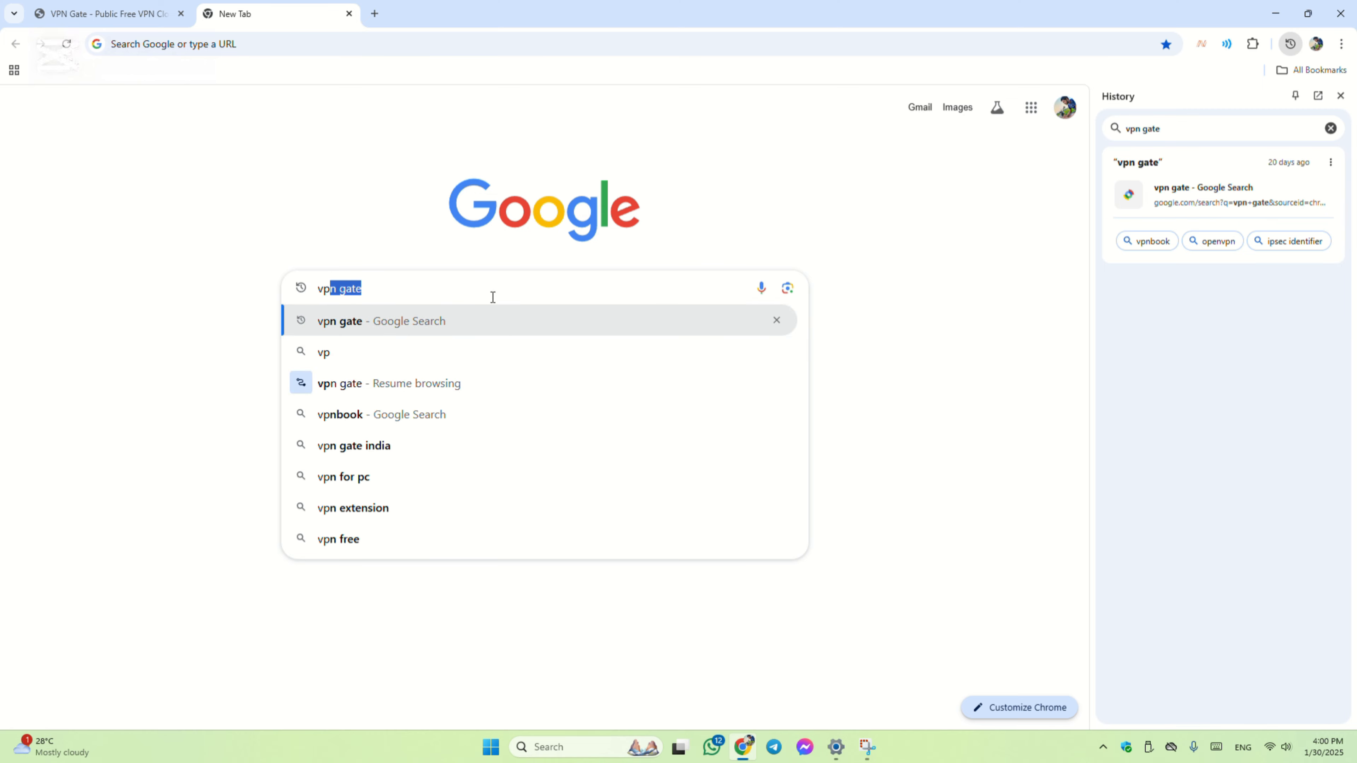
text(n)
key(ctrl+plus)
key(ctrl+plus)
key(ctrl+plus)
key(ctrl+plus)
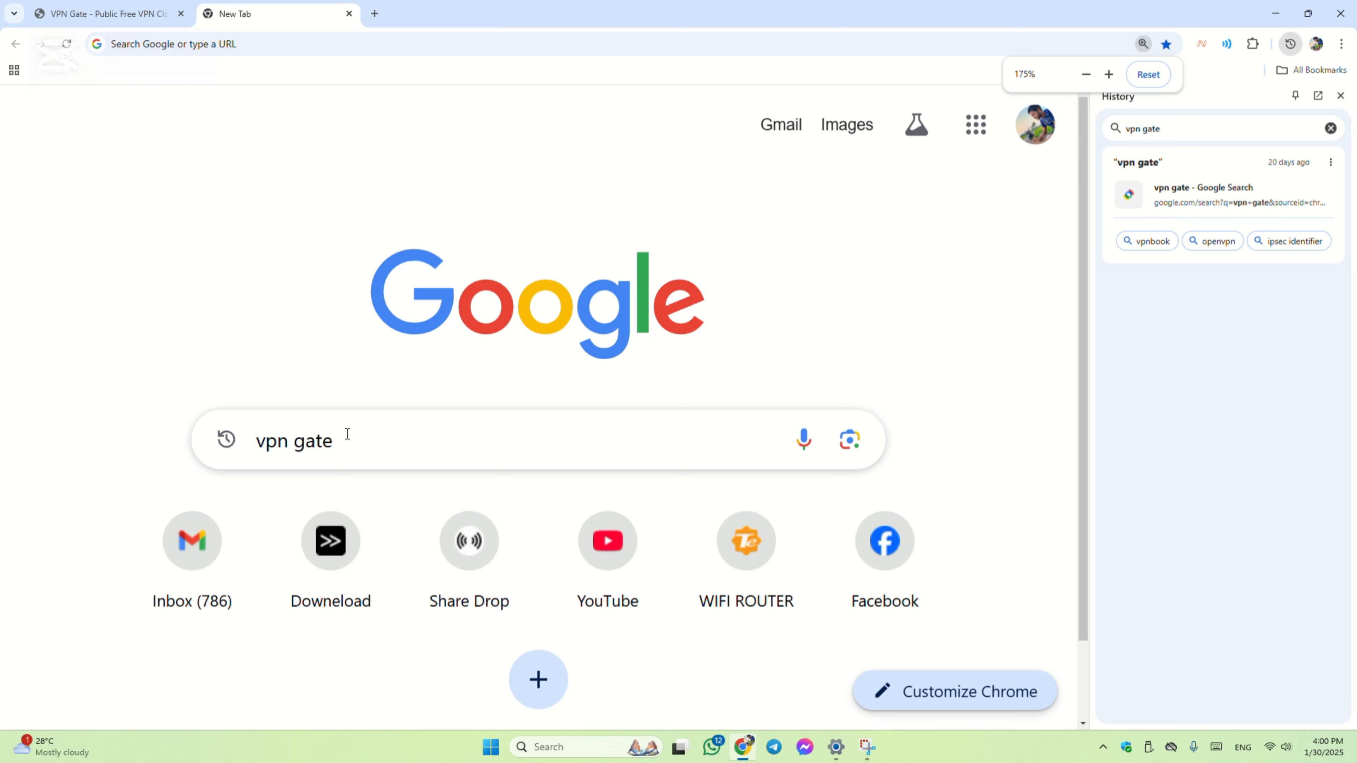
click(628, 447)
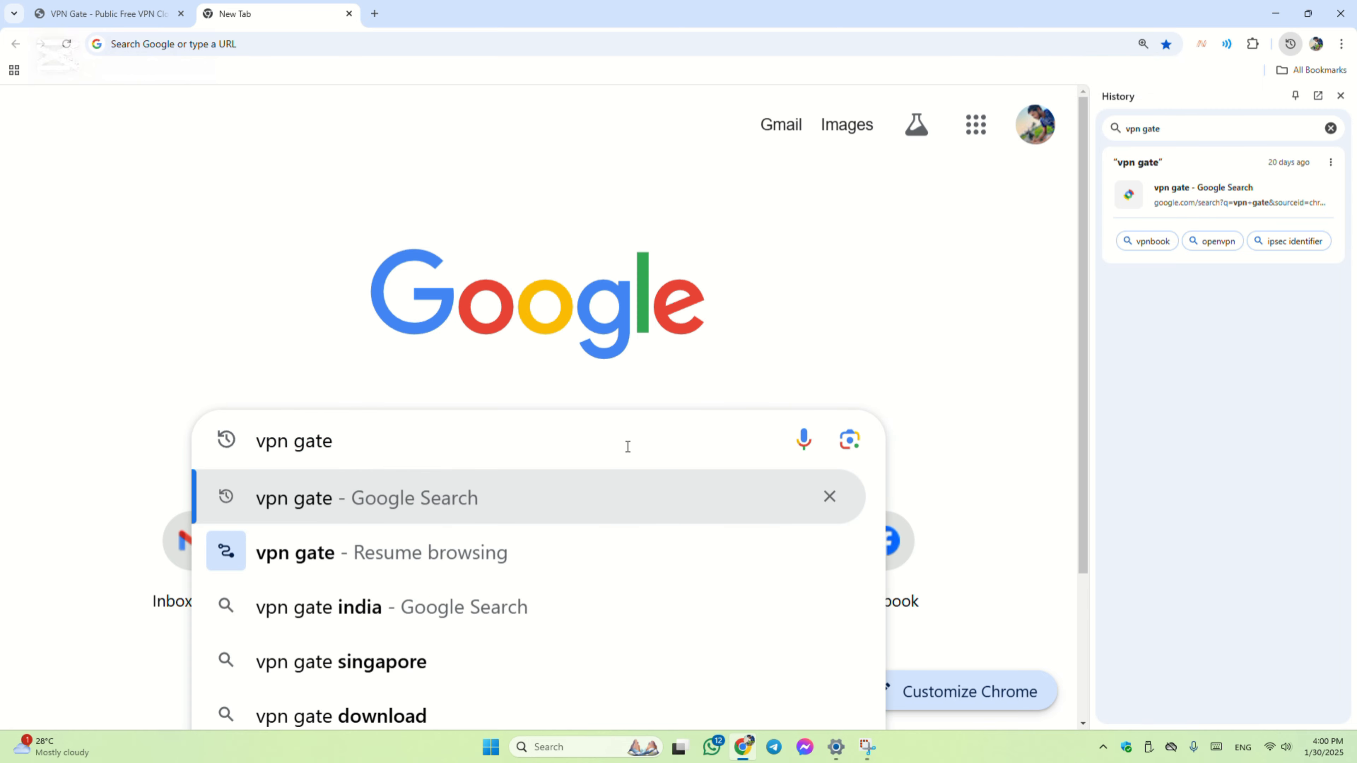
key(Return)
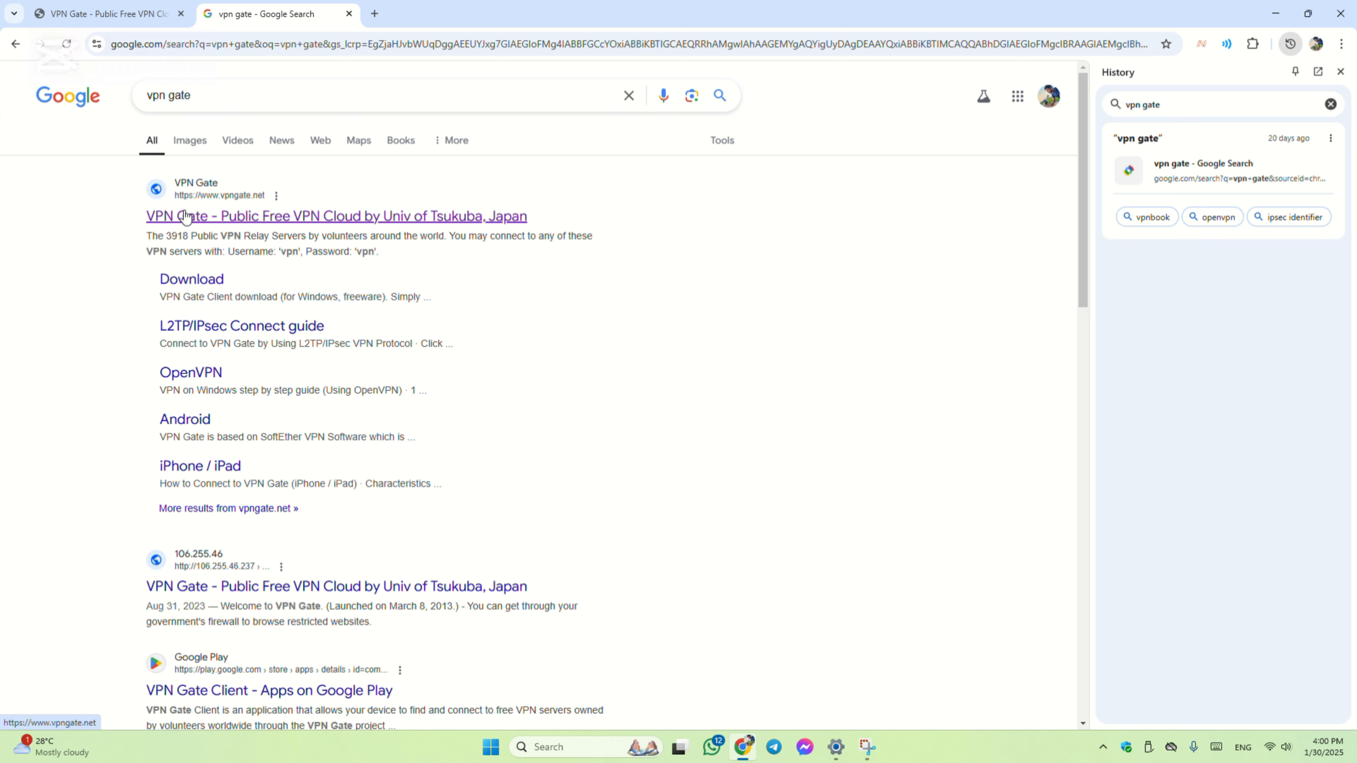
key(ctrl+plus)
key(ctrl+plus)
key(ctrl+plus)
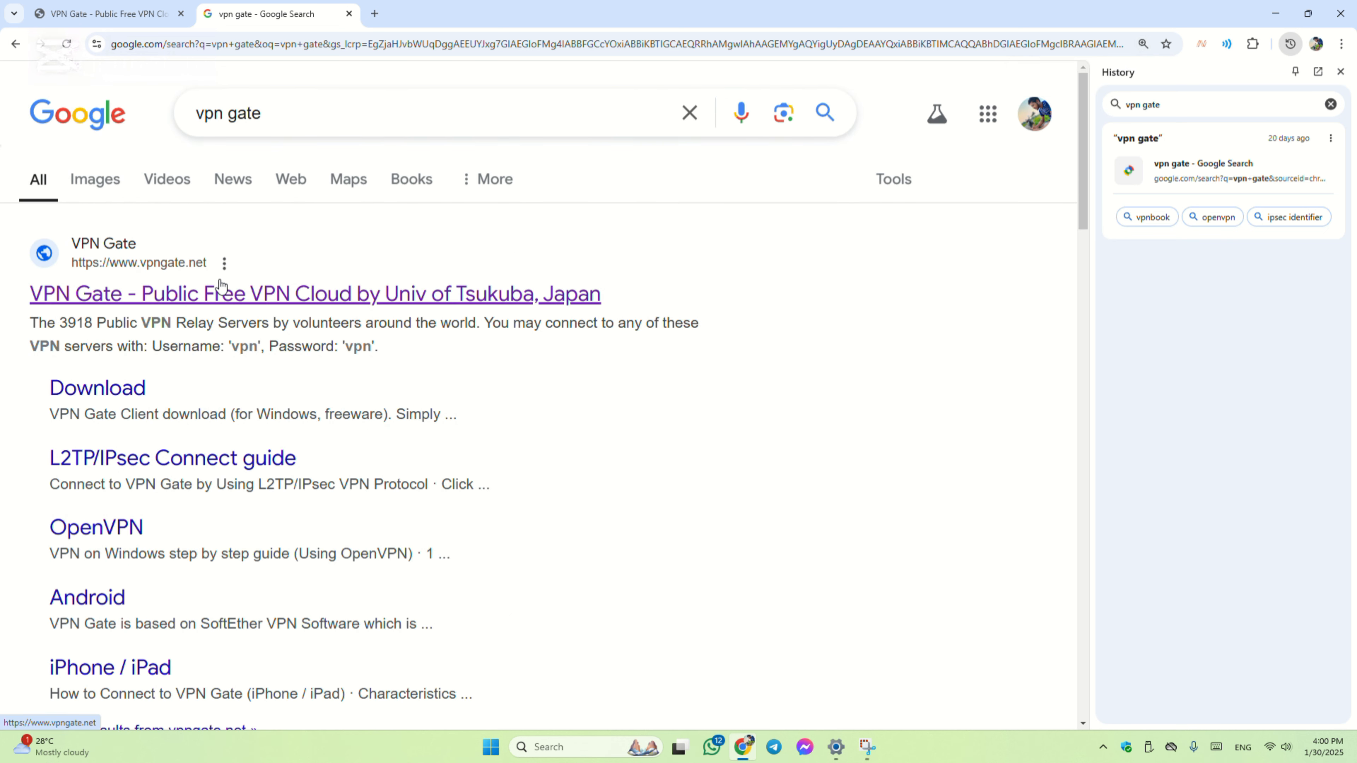
click(234, 294)
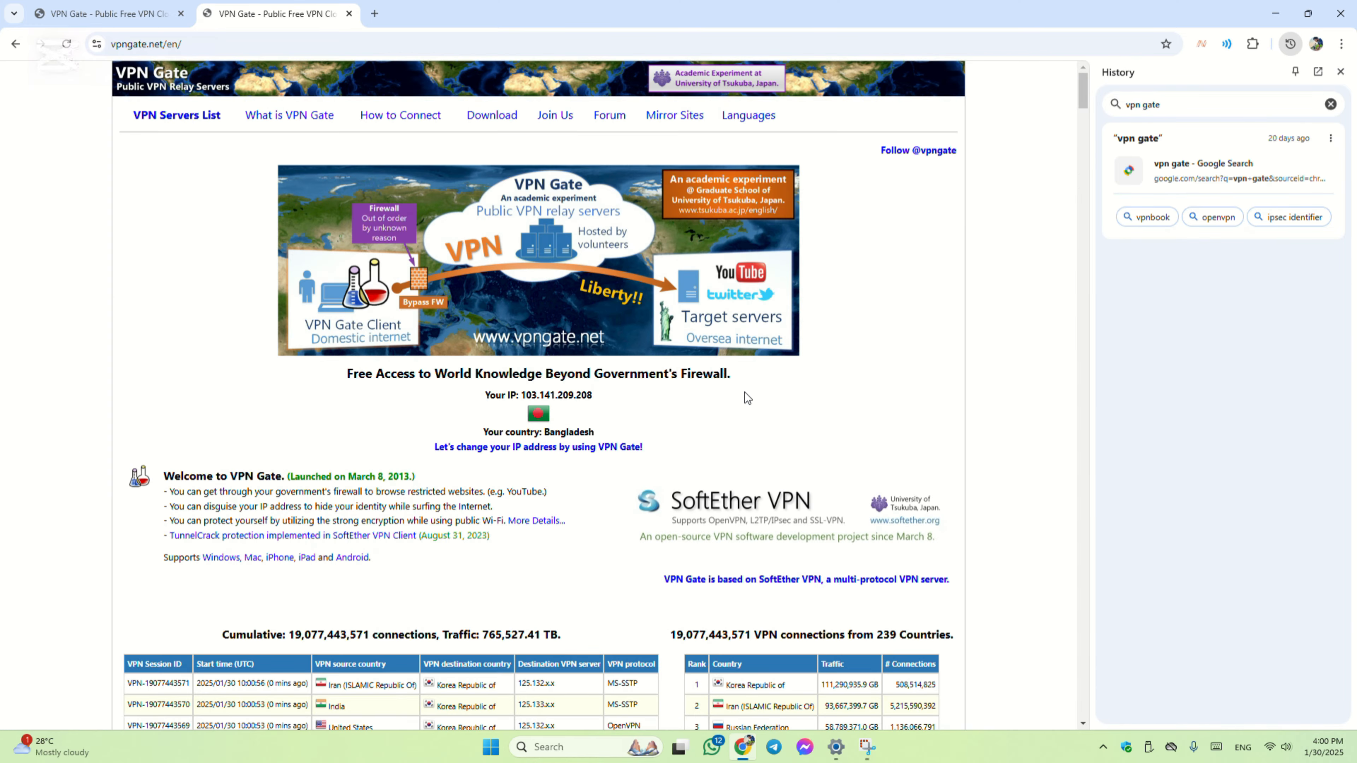
- Find the public-vpn-39.opengw.net server in the VPN Gate list and copy its country name, Japan
scroll(673, 471, down, 6)
scroll(662, 469, down, 6)
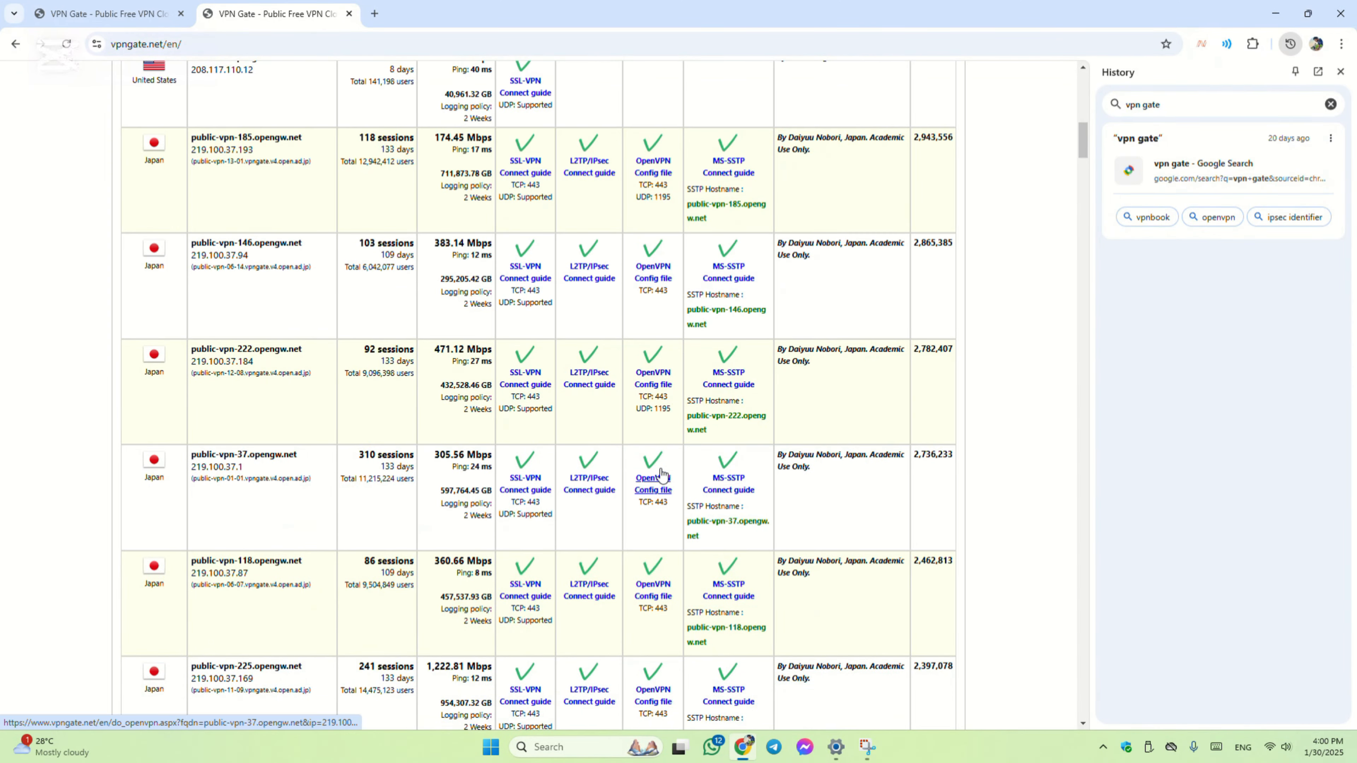
scroll(676, 518, down, 5)
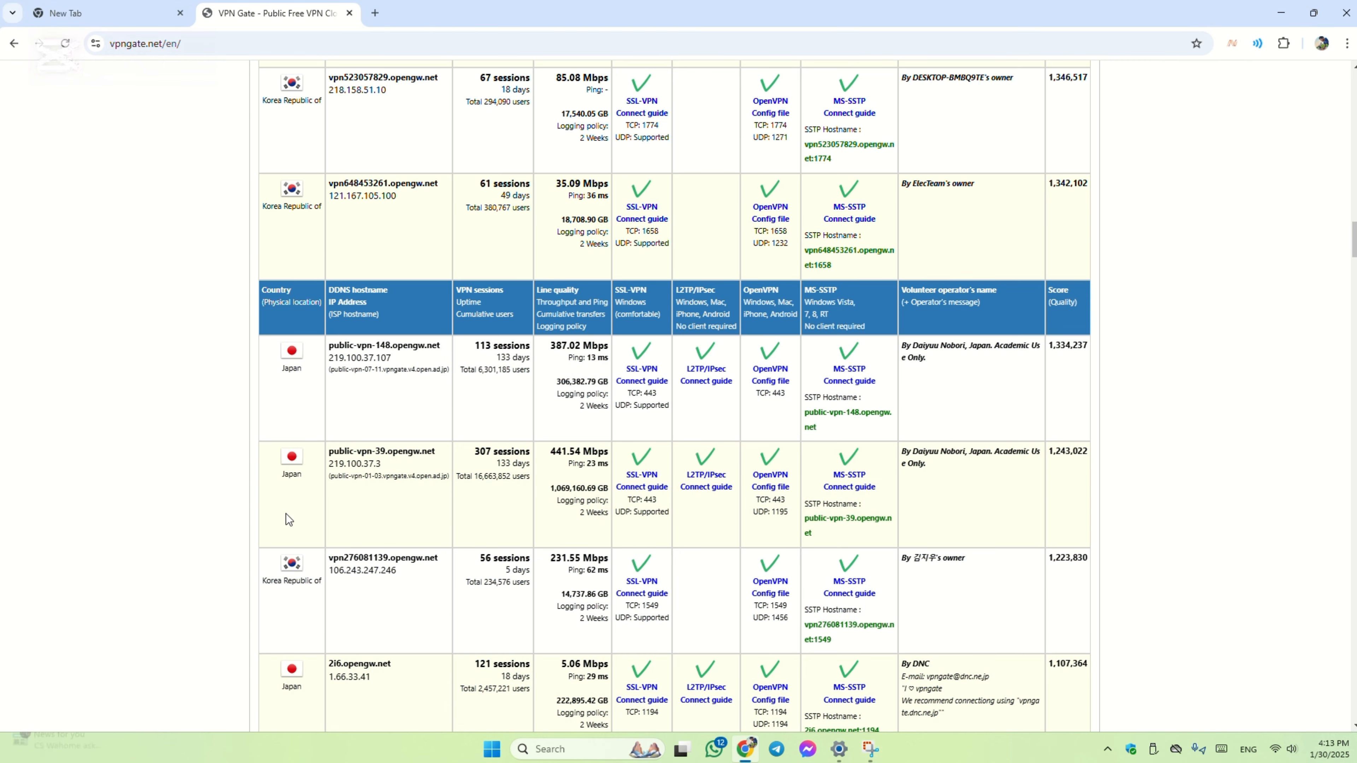
key(ctrl+plus)
key(ctrl+plus)
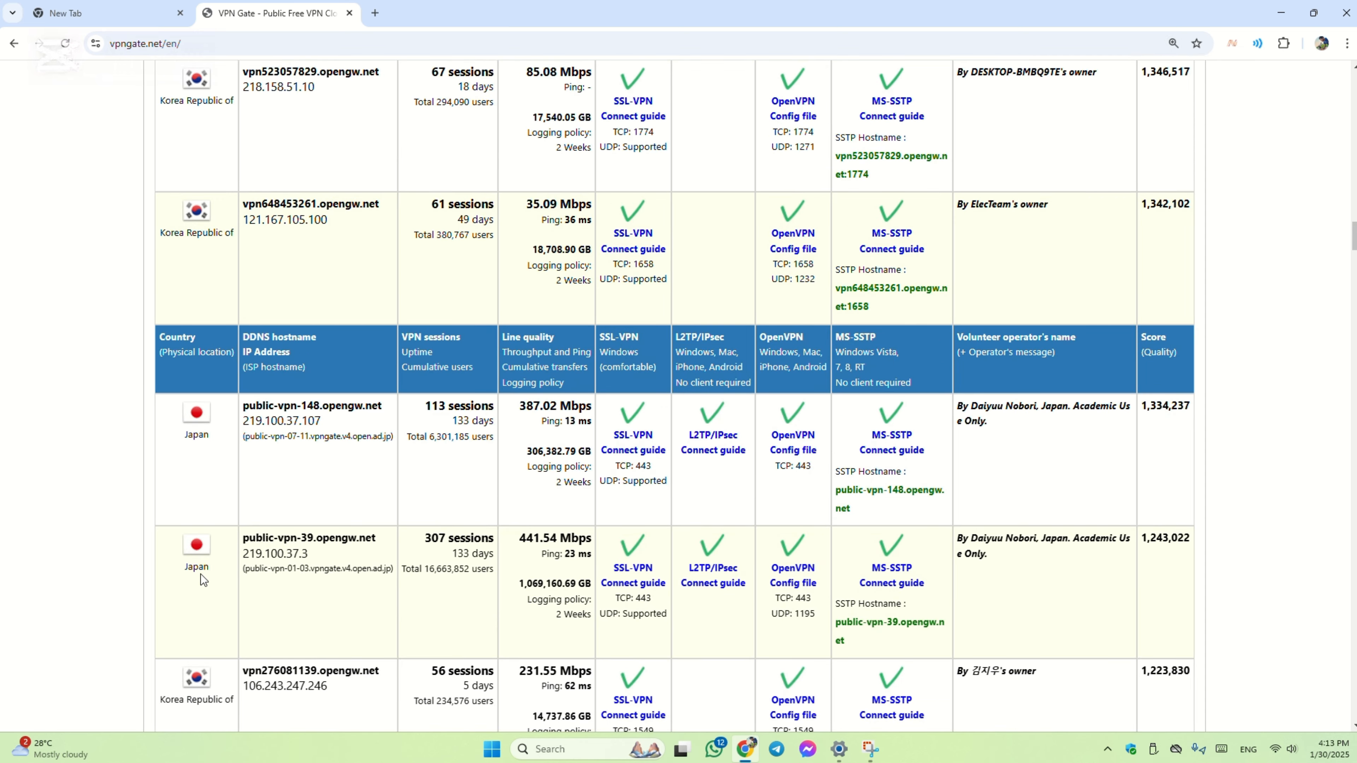
double_click(198, 567)
right_click(195, 566)
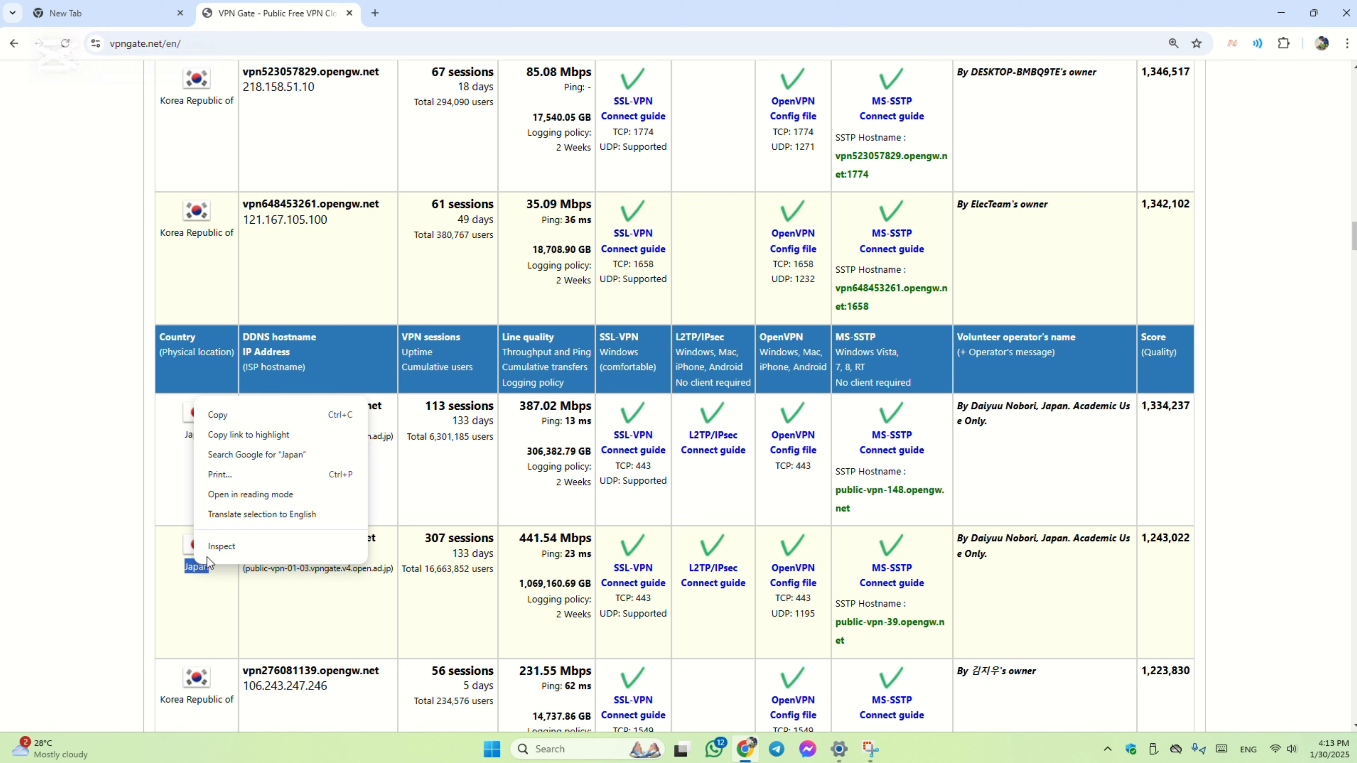
click(241, 415)
- Switch to Windows Settings, search for "vpn" from the home page and open the VPN settings
mouse_move(840, 748)
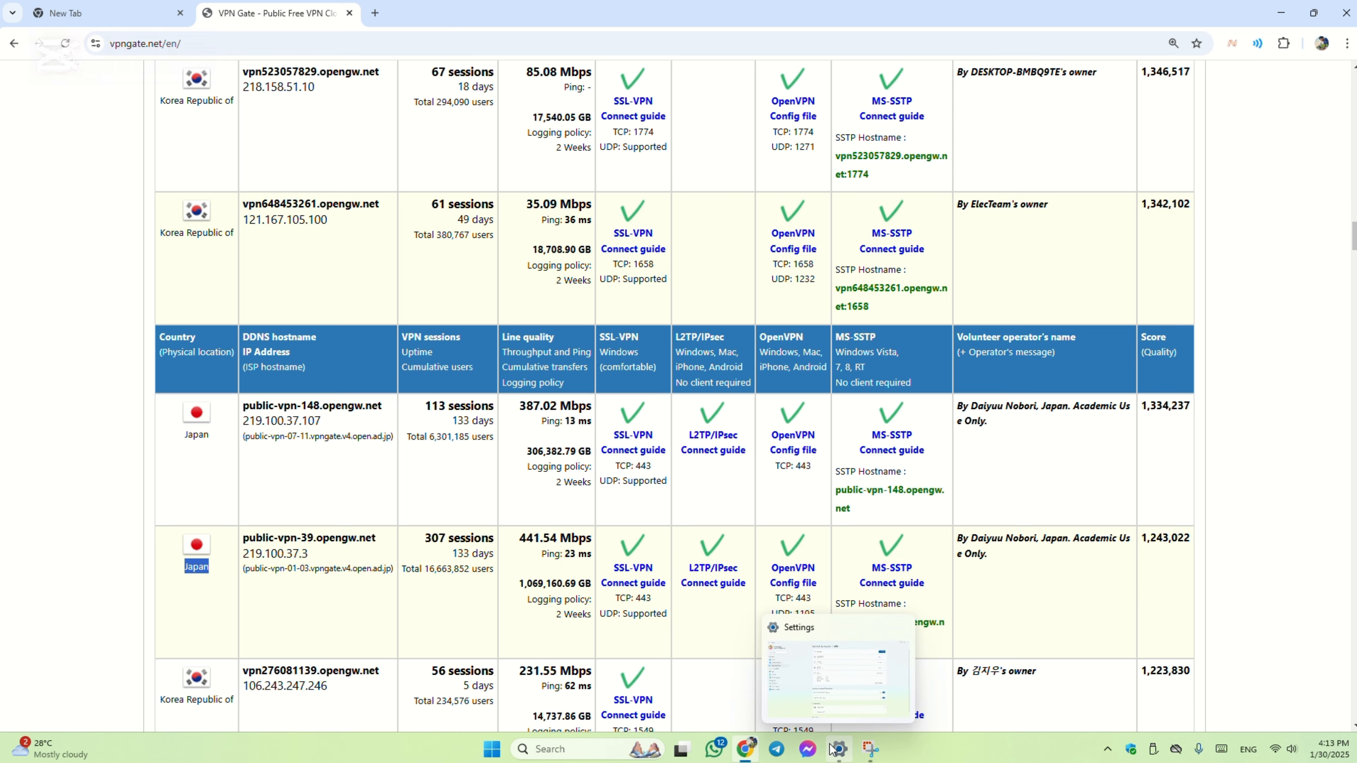
click(817, 579)
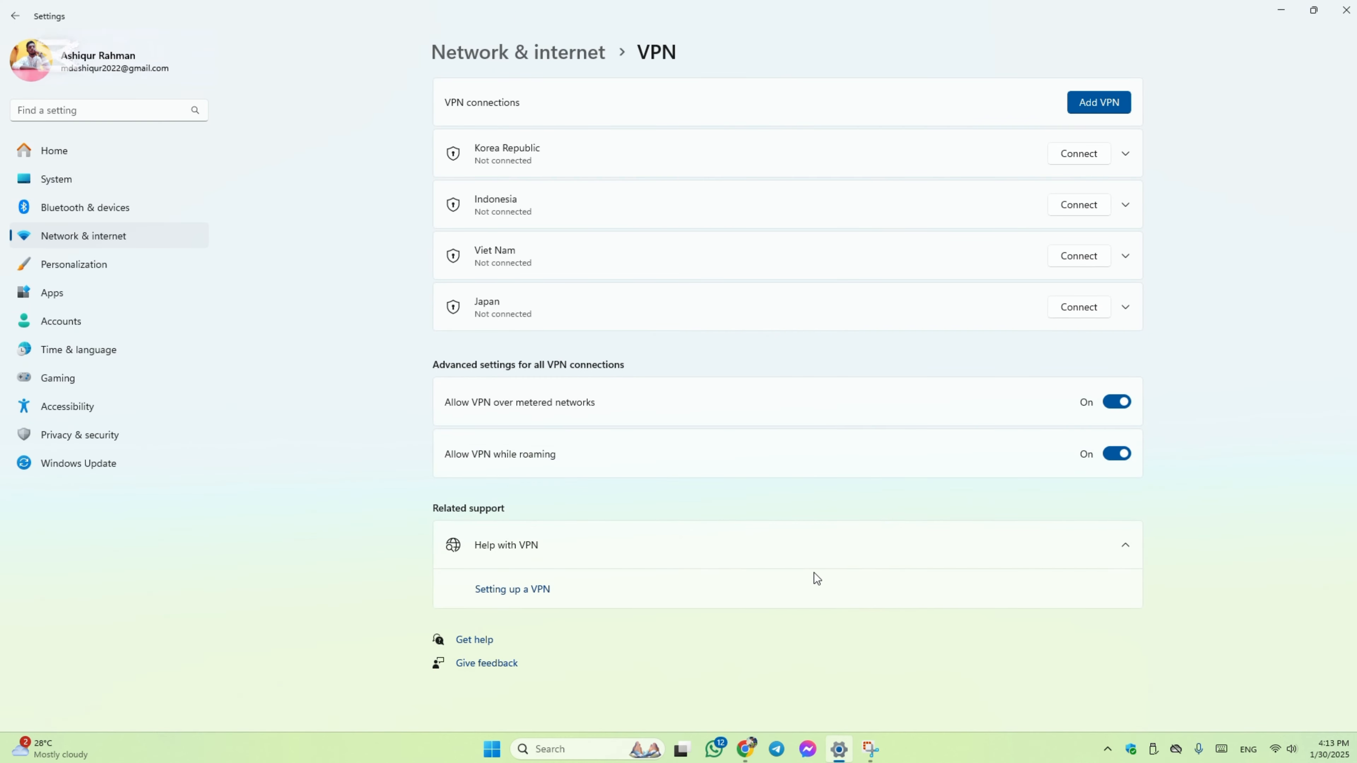
click(18, 15)
click(83, 108)
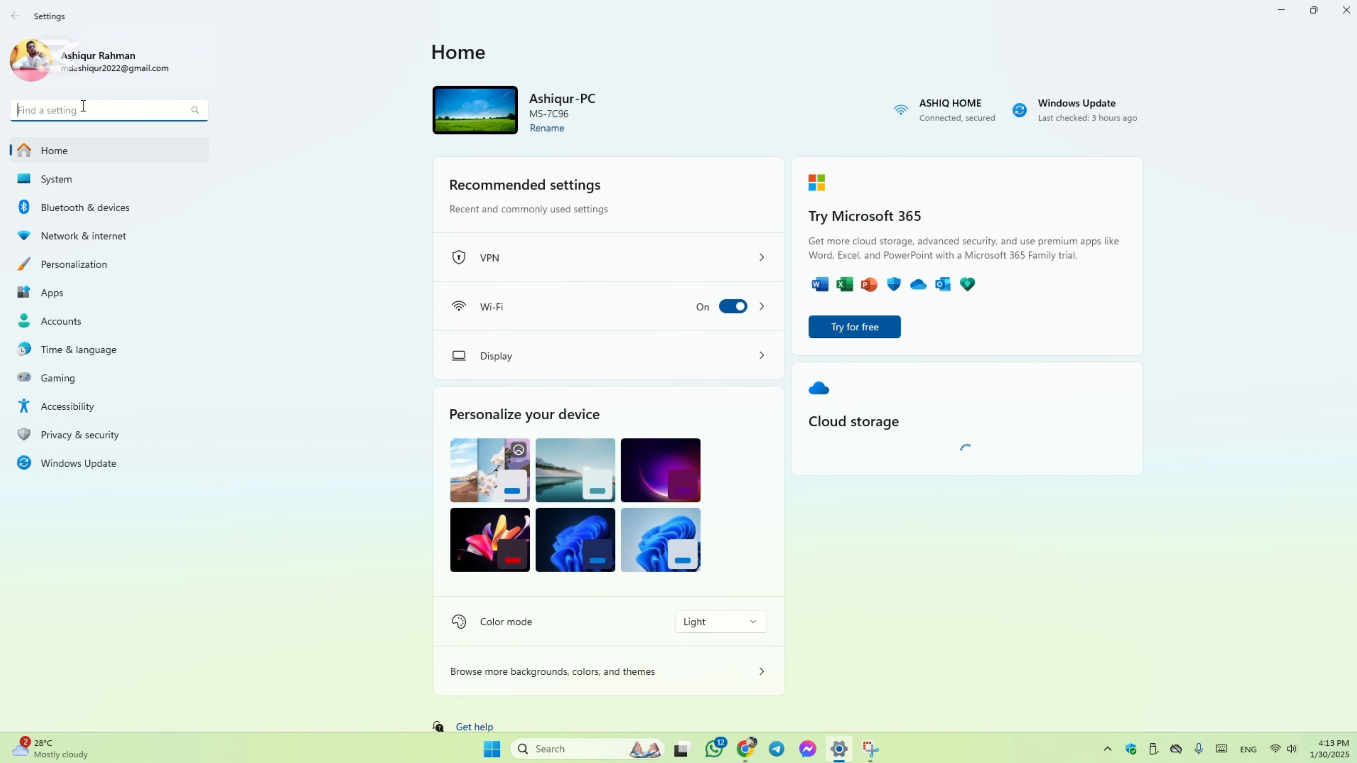
text(vpn)
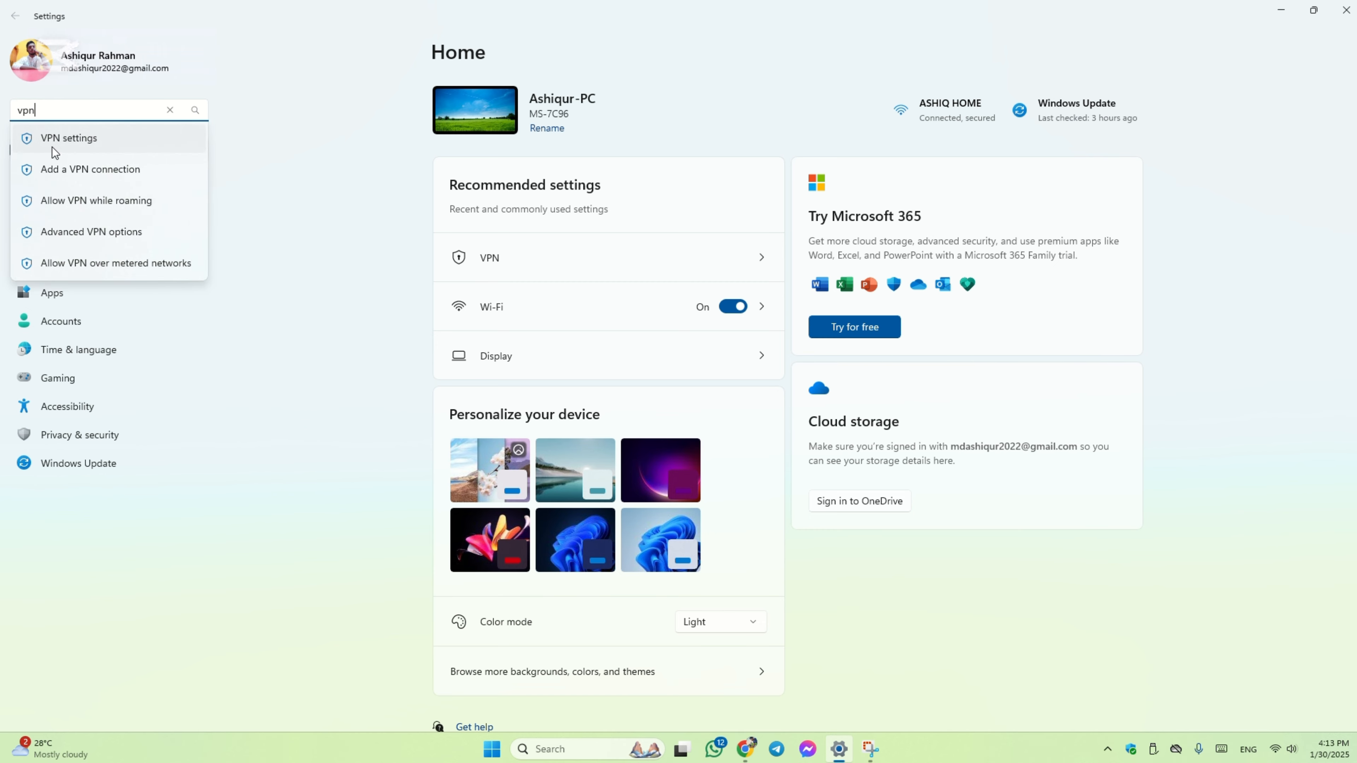
click(62, 140)
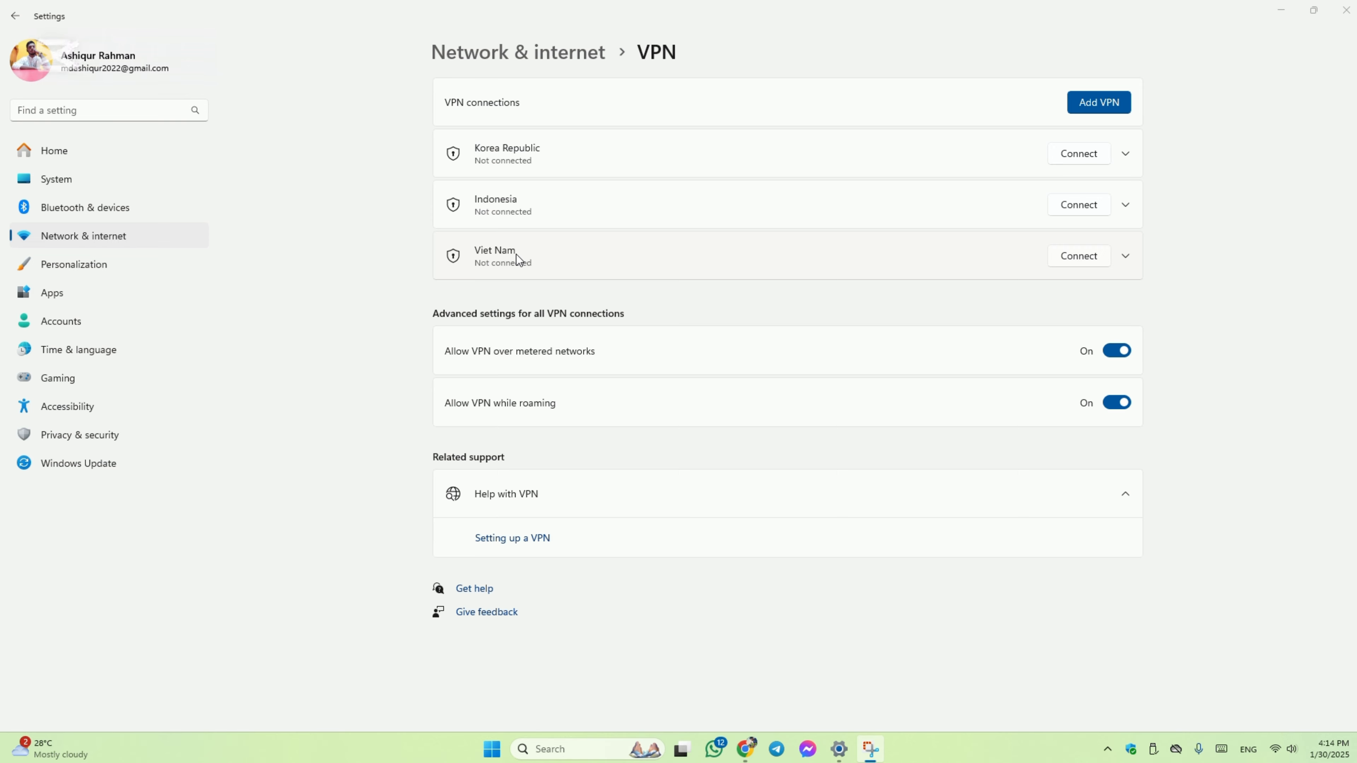
- Start adding a VPN connection and paste Japan as its connection name
click(1121, 105)
right_click(649, 229)
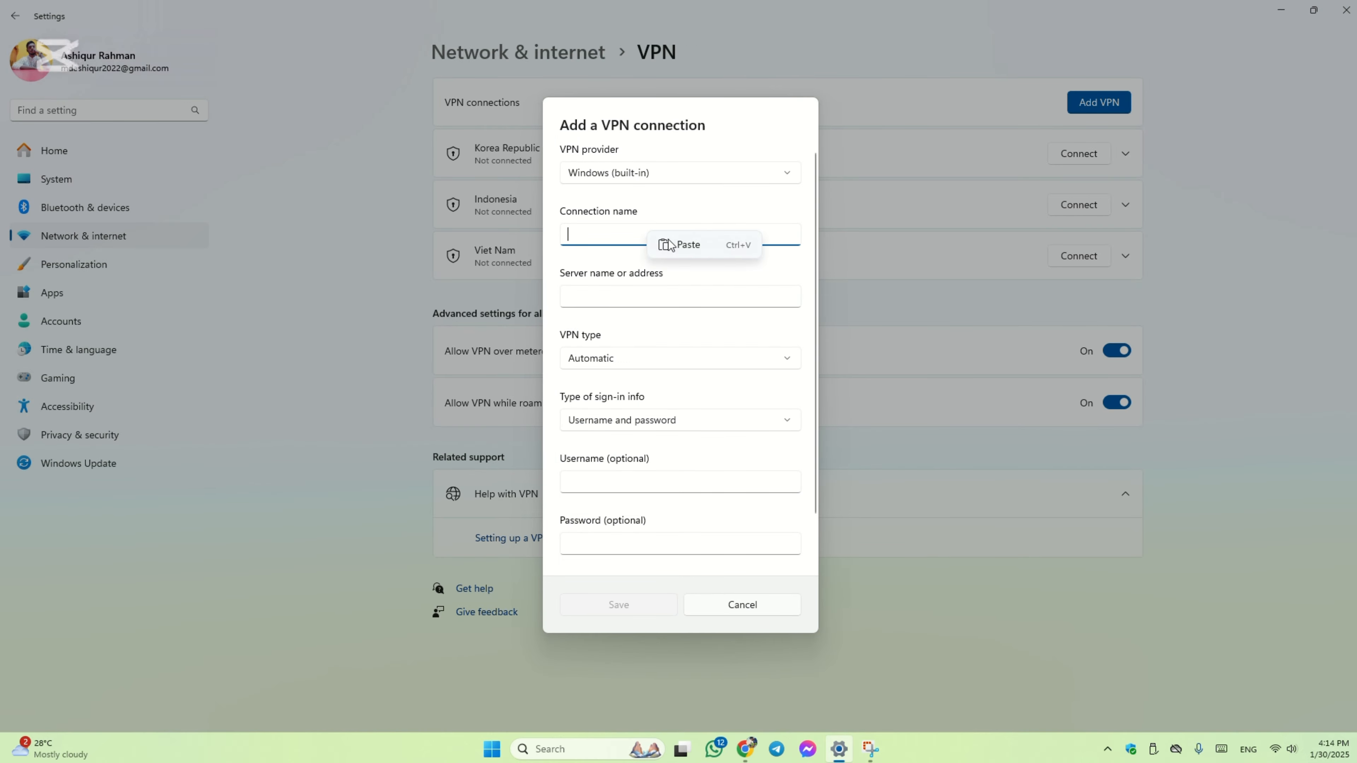
click(686, 248)
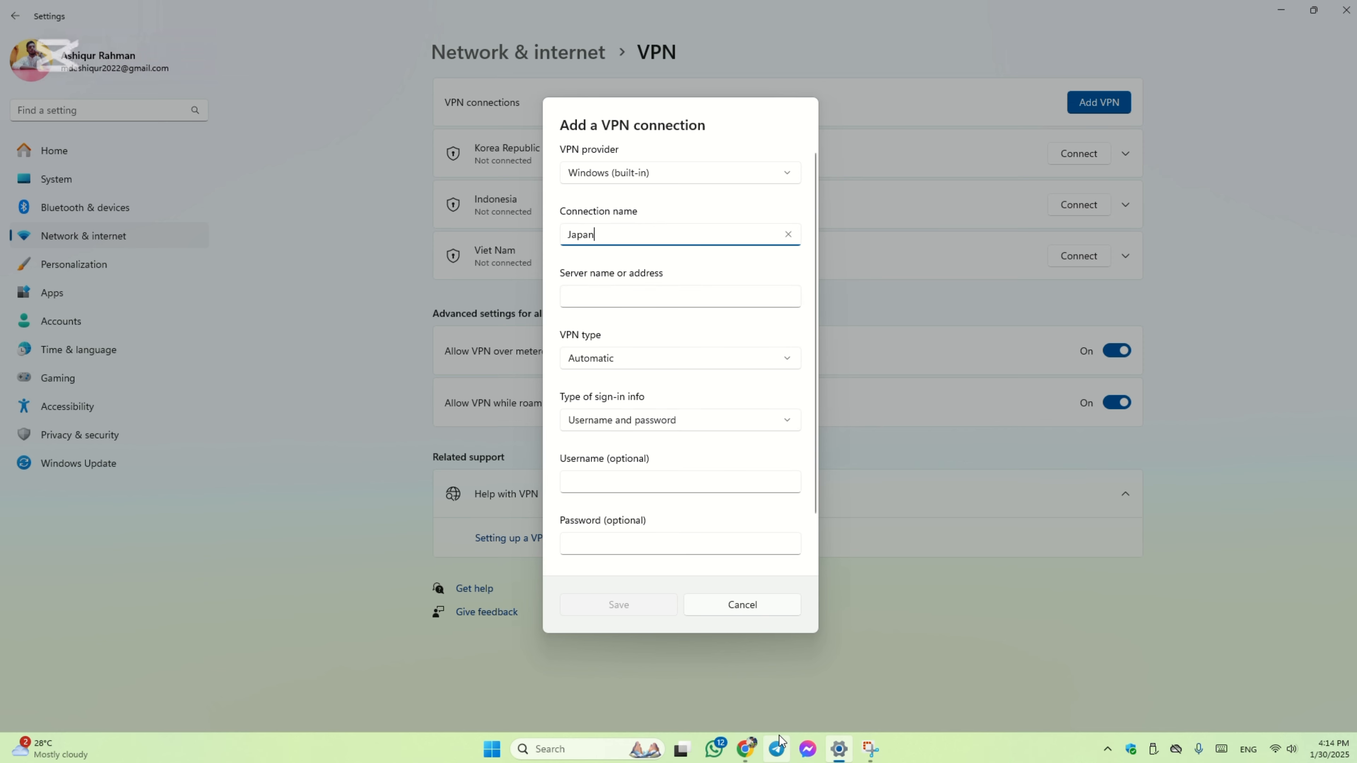
- Switch to Chrome and copy the SSTP hostname public-vpn-39.opengw.net from the Japan server's MS-SSTP entry
click(747, 749)
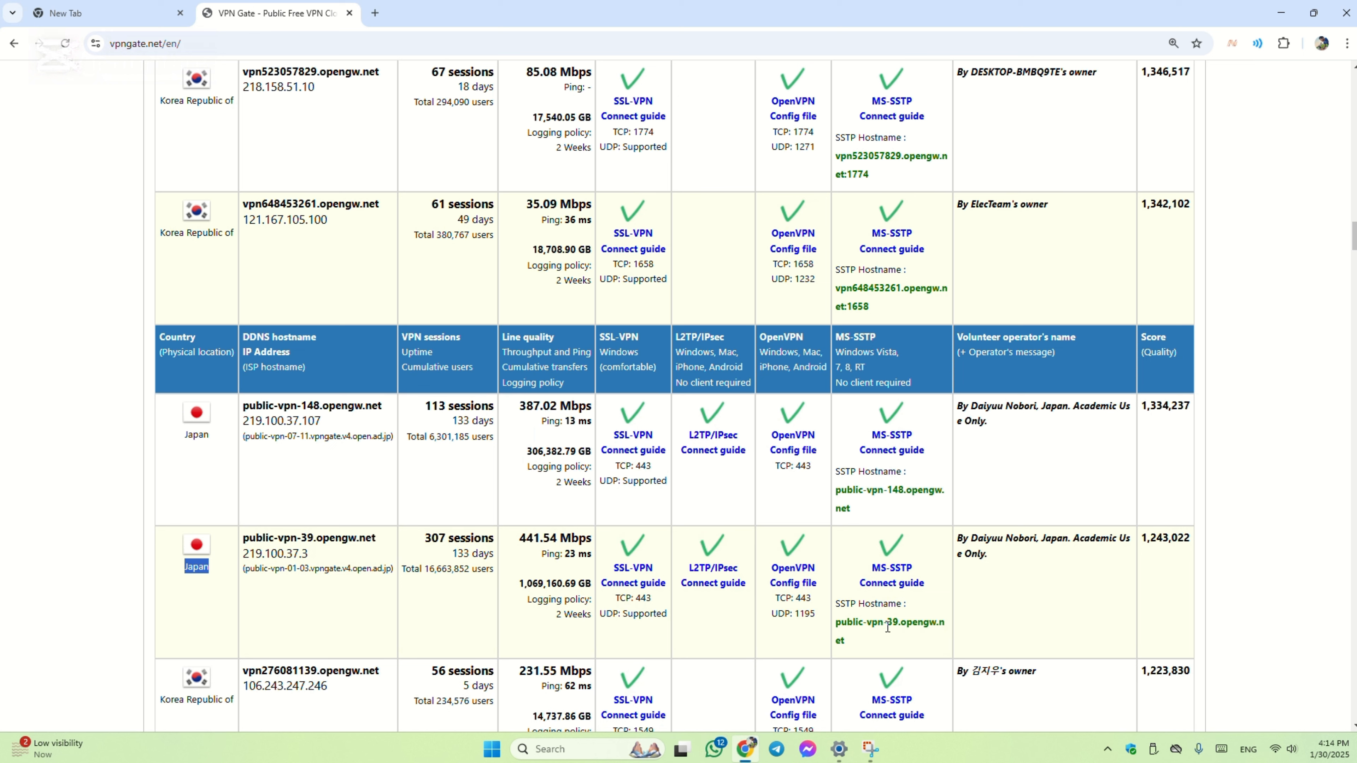
double_click(837, 626)
drag(838, 625, 863, 645)
click(865, 639)
right_click(878, 626)
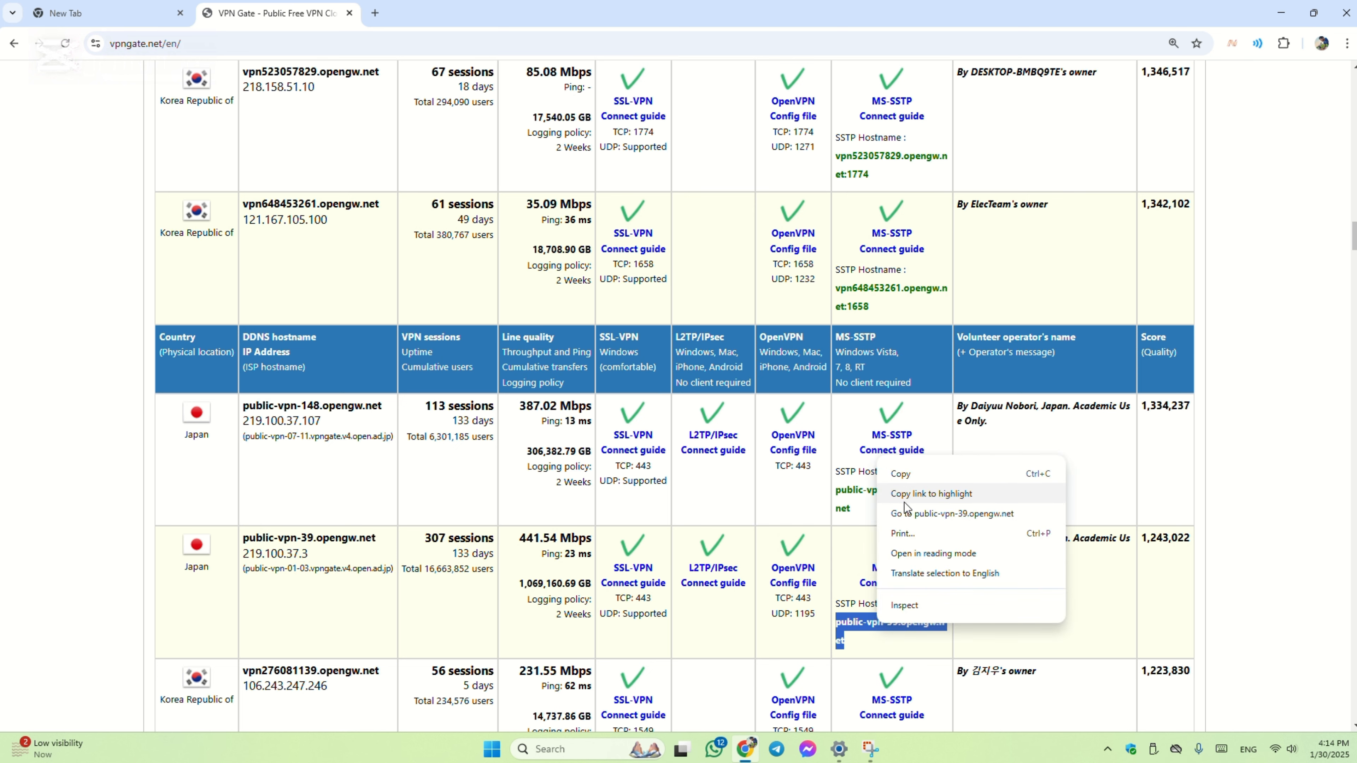
click(911, 489)
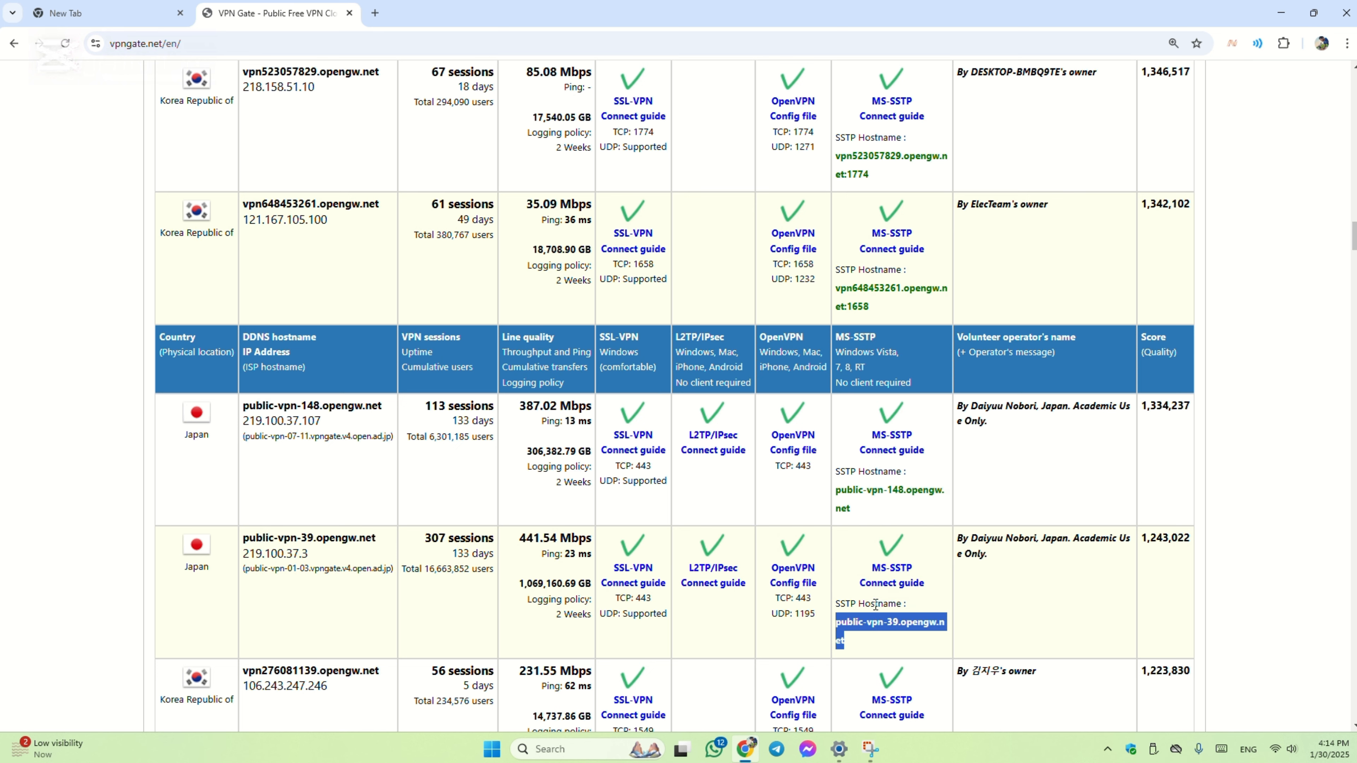
key(ctrl+plus)
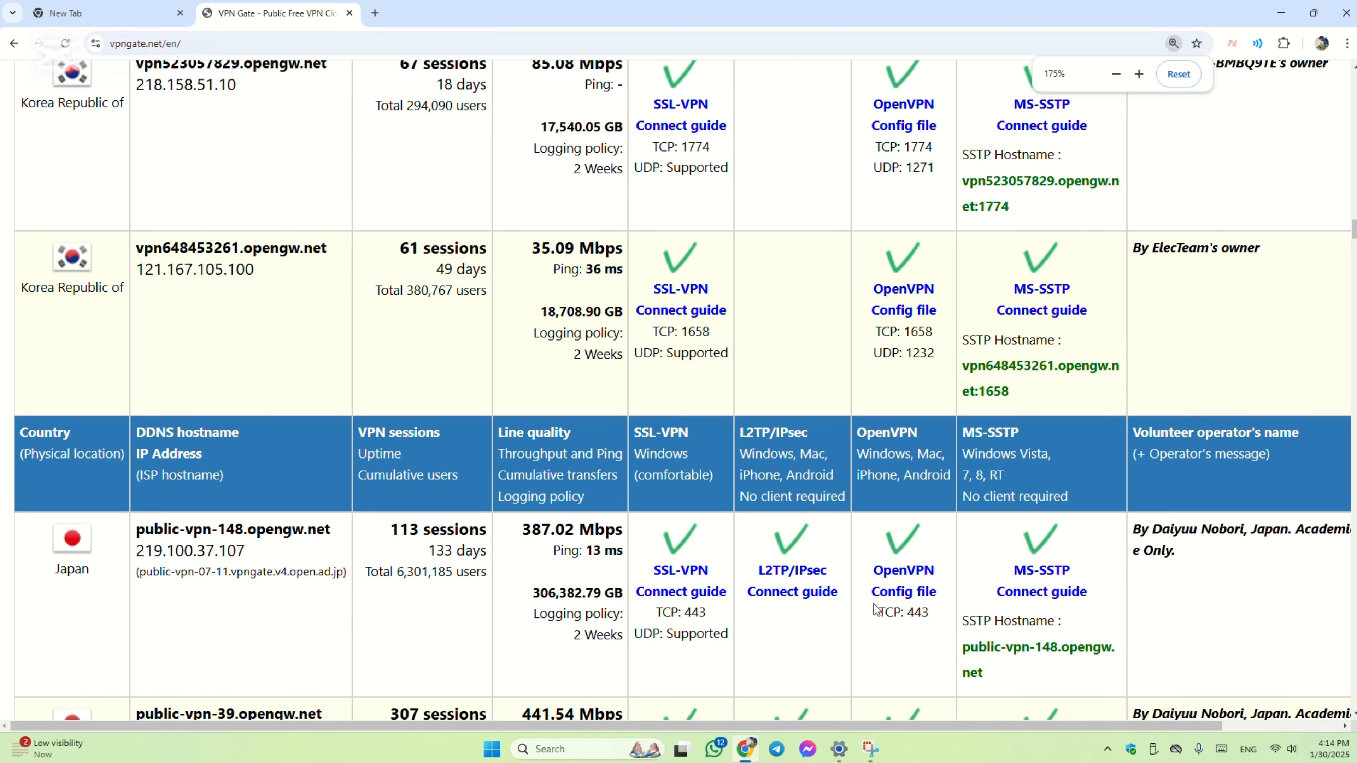
scroll(956, 578, down, 14)
scroll(955, 560, up, 7)
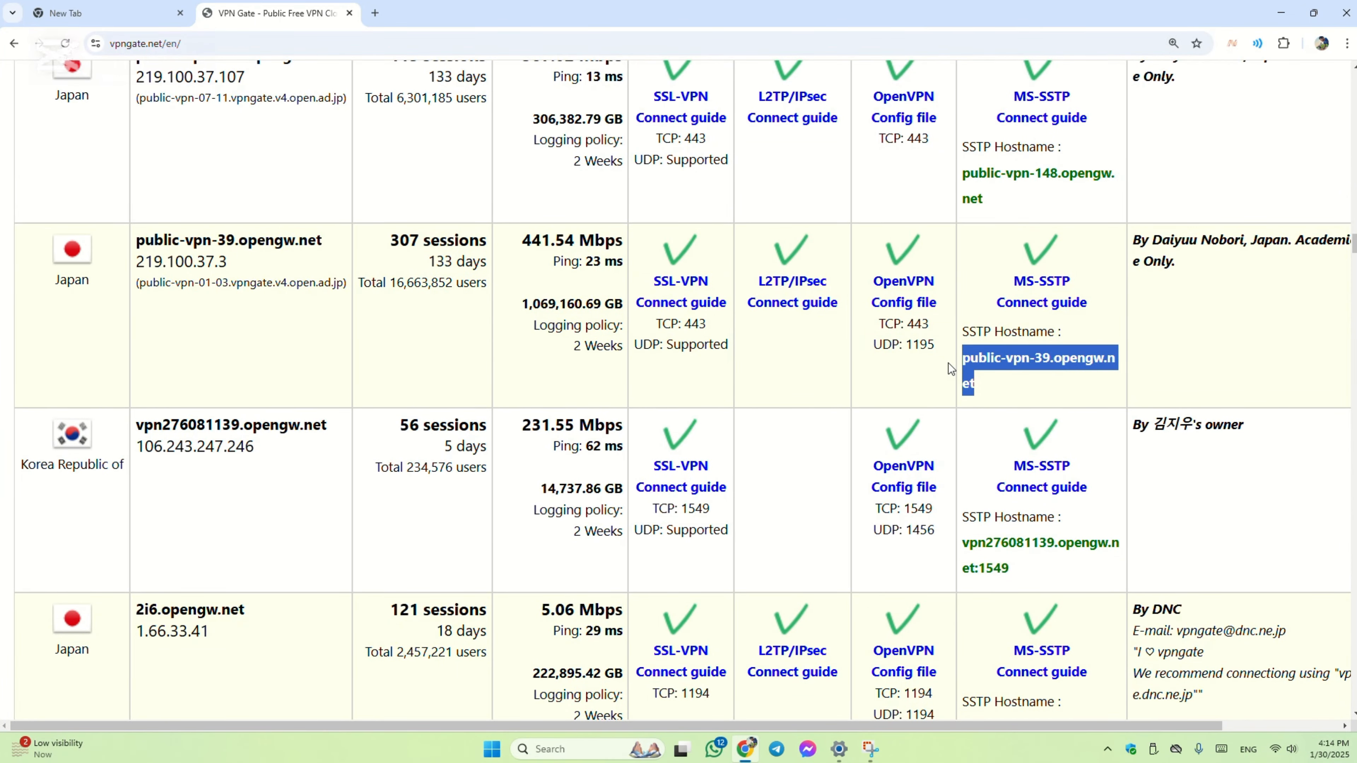
click(1031, 396)
drag(963, 357, 989, 391)
right_click(979, 369)
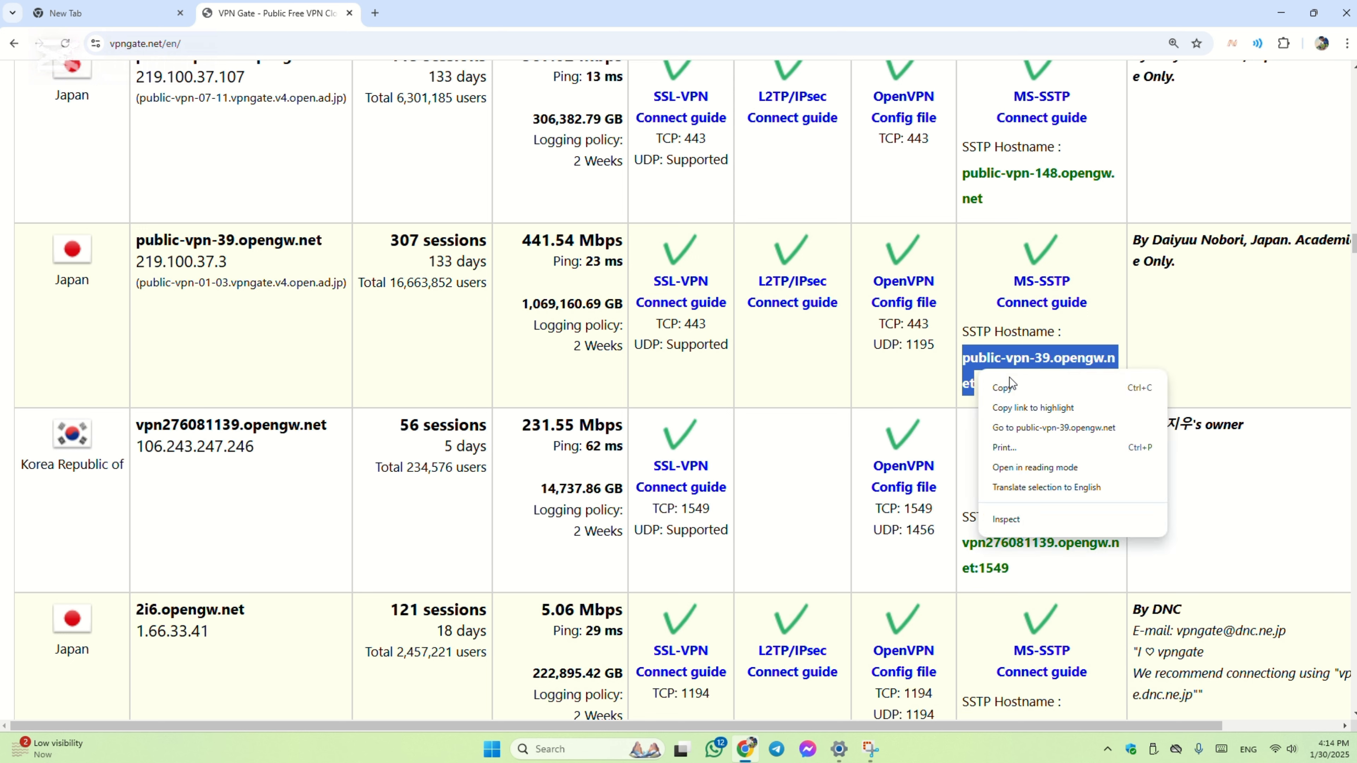
click(1019, 384)
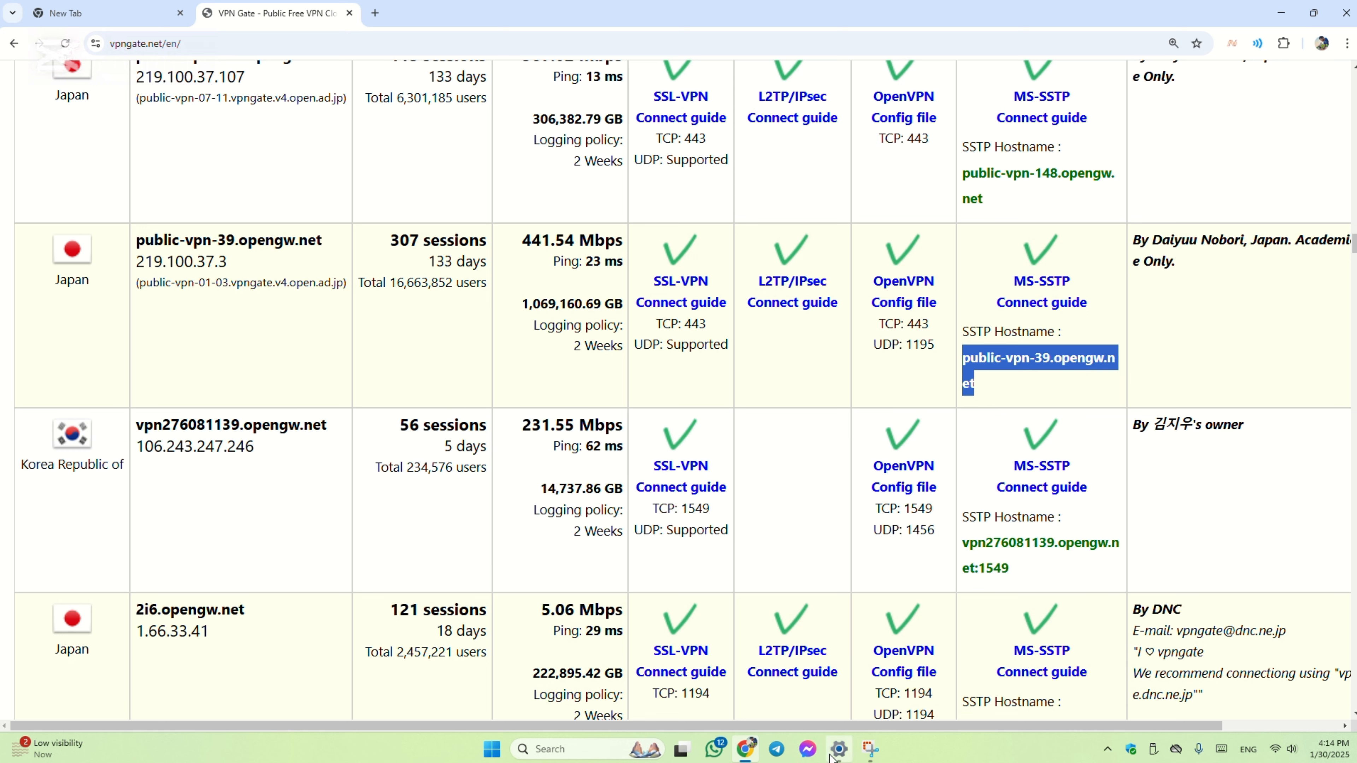
- Switch back to Settings and paste public-vpn-39.opengw.net as the new connection's server name or address
click(840, 749)
click(629, 301)
right_click(631, 302)
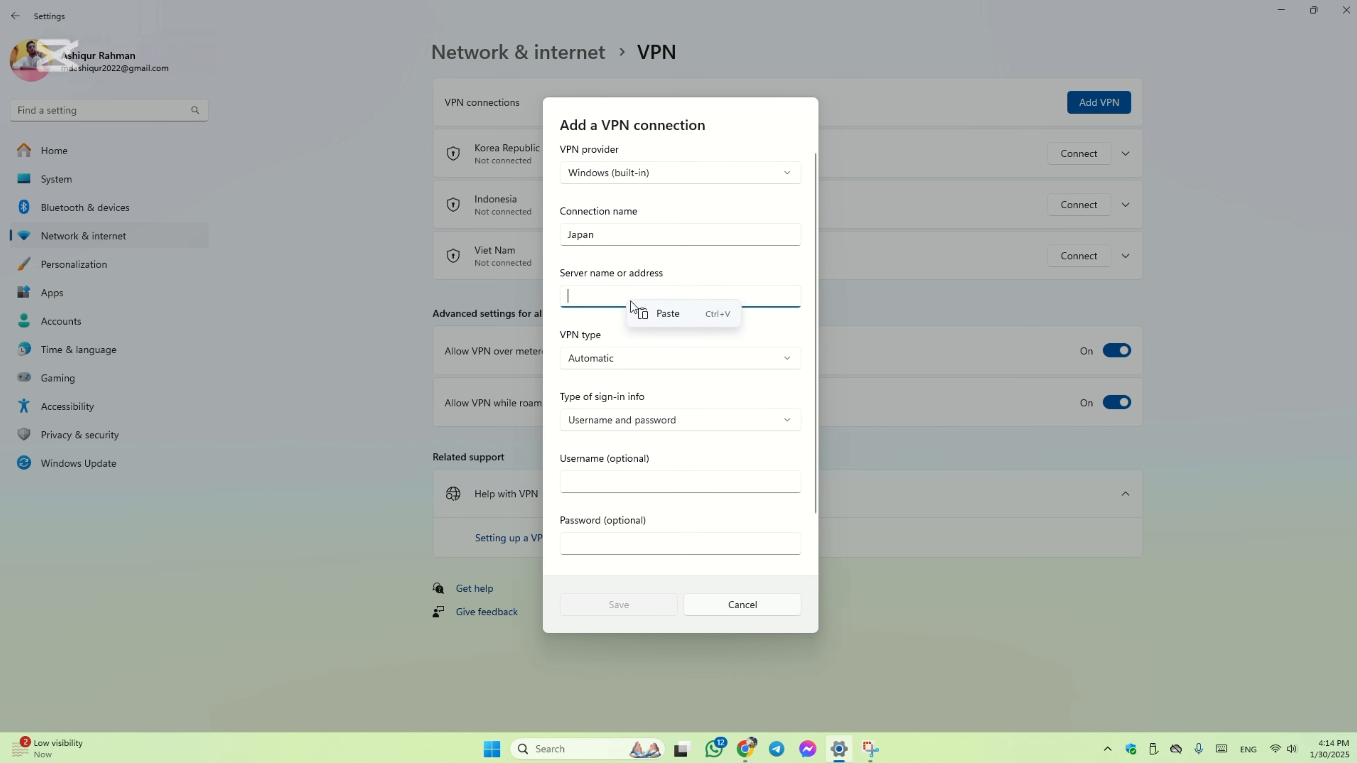
click(648, 316)
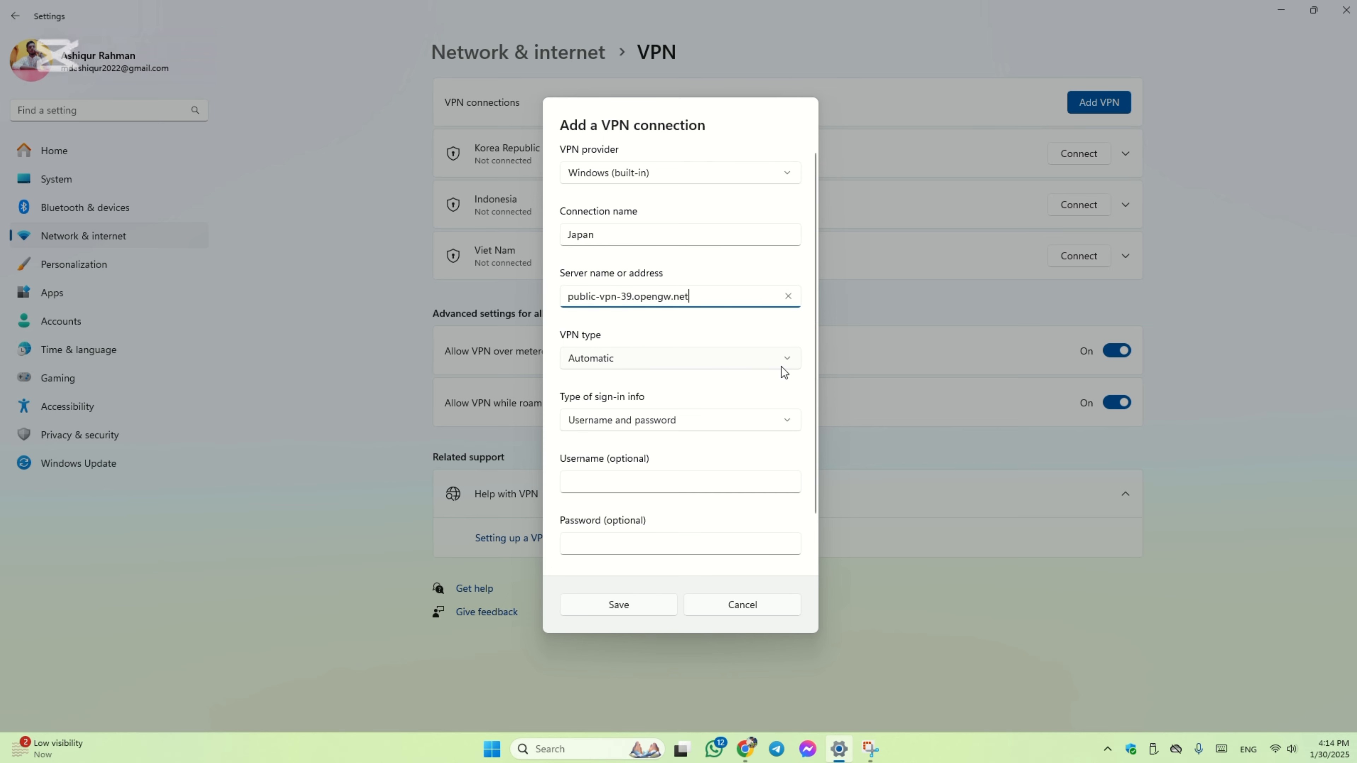
- Check the server's MS-SSTP protocol on the VPN Gate page and set the VPN type to Secure Socket Tunneling Protocol (SSTP)
click(785, 357)
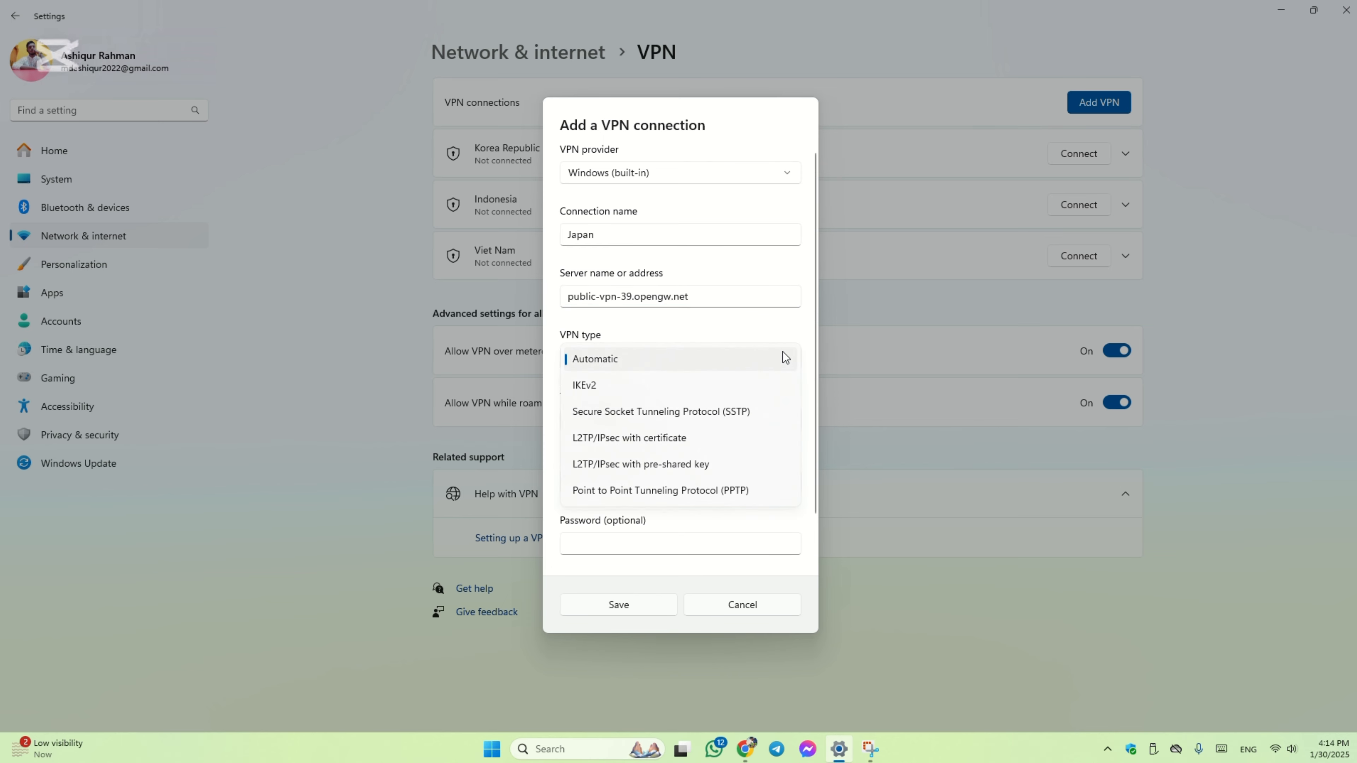
click(786, 362)
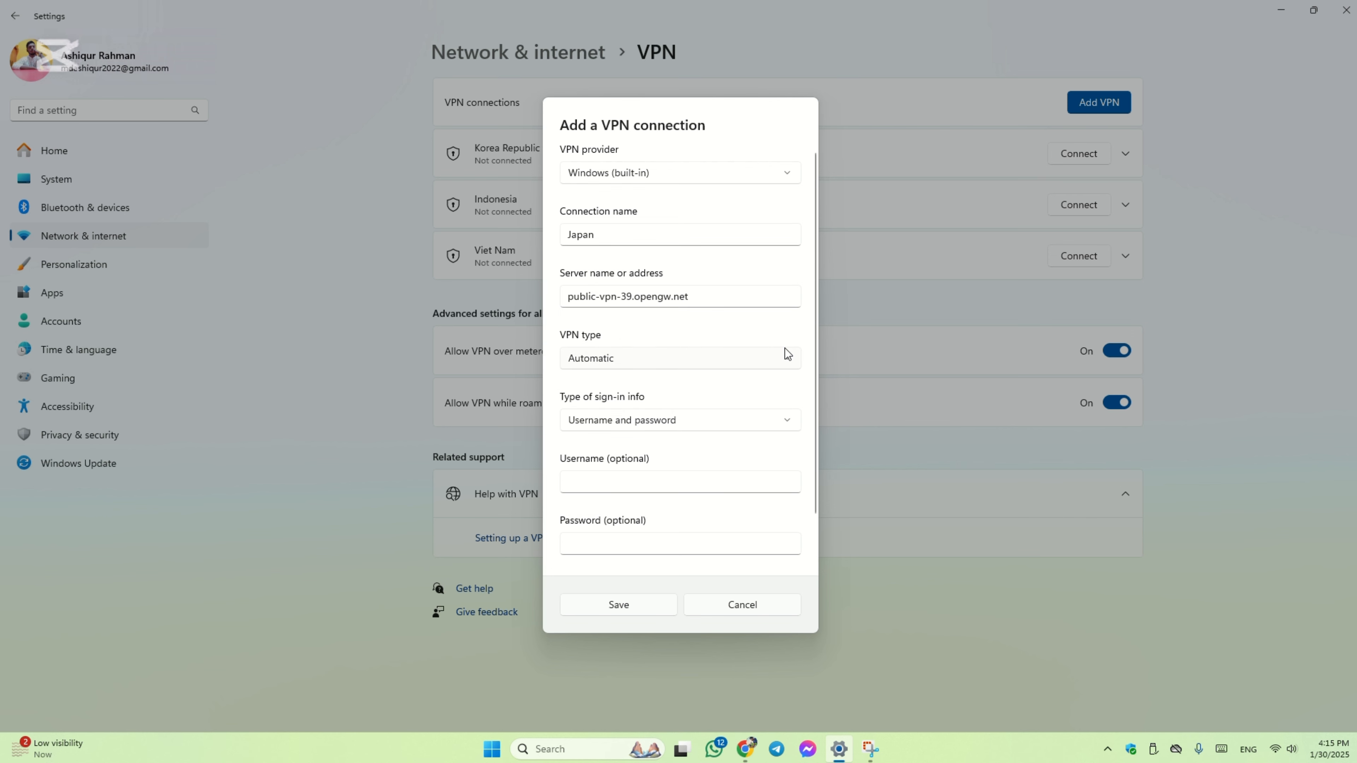
click(748, 749)
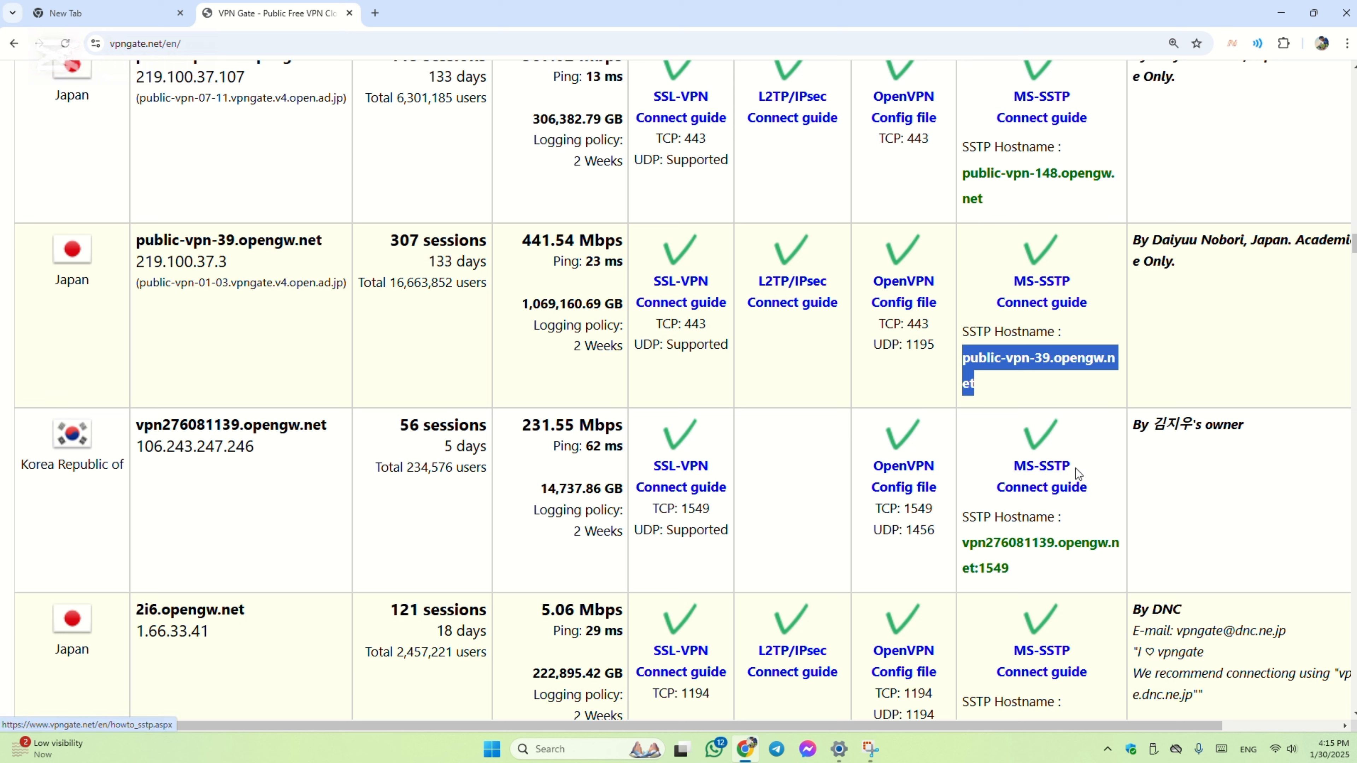
click(838, 750)
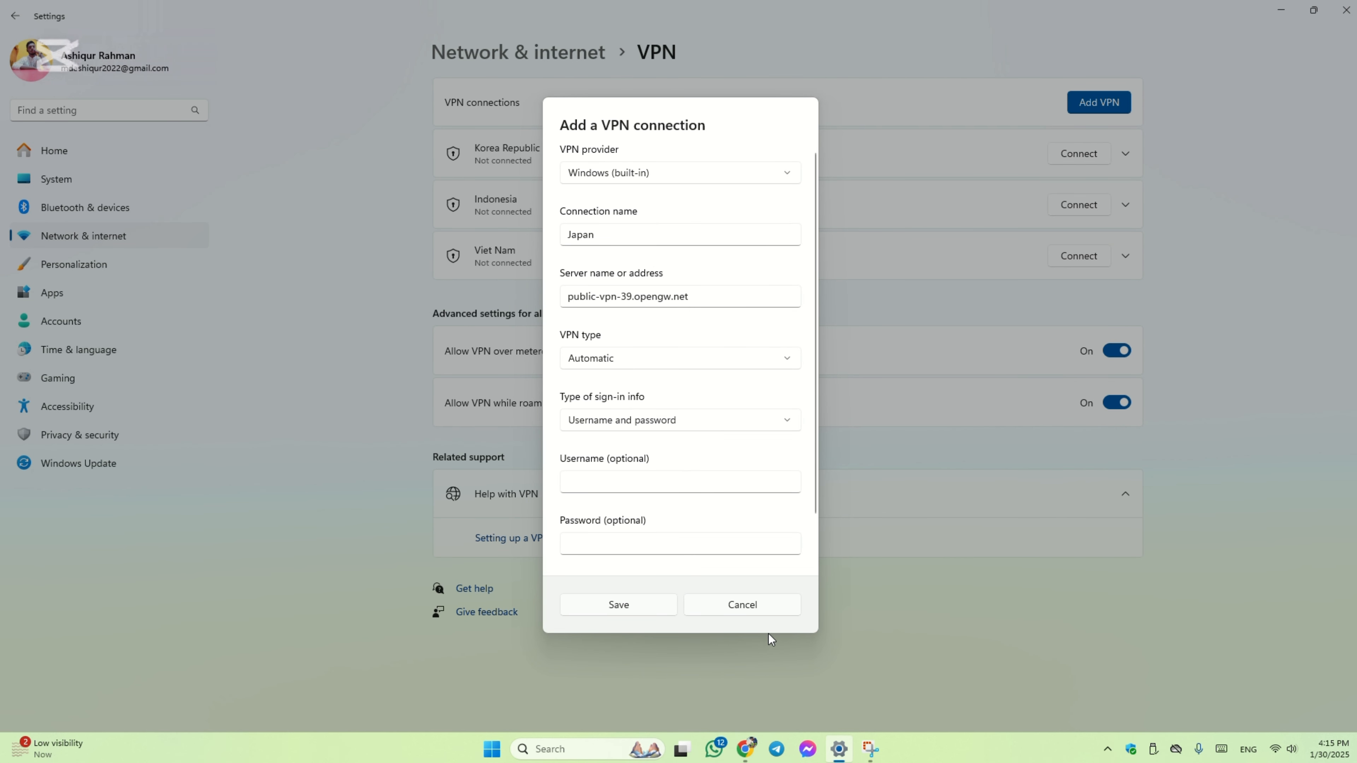
click(791, 358)
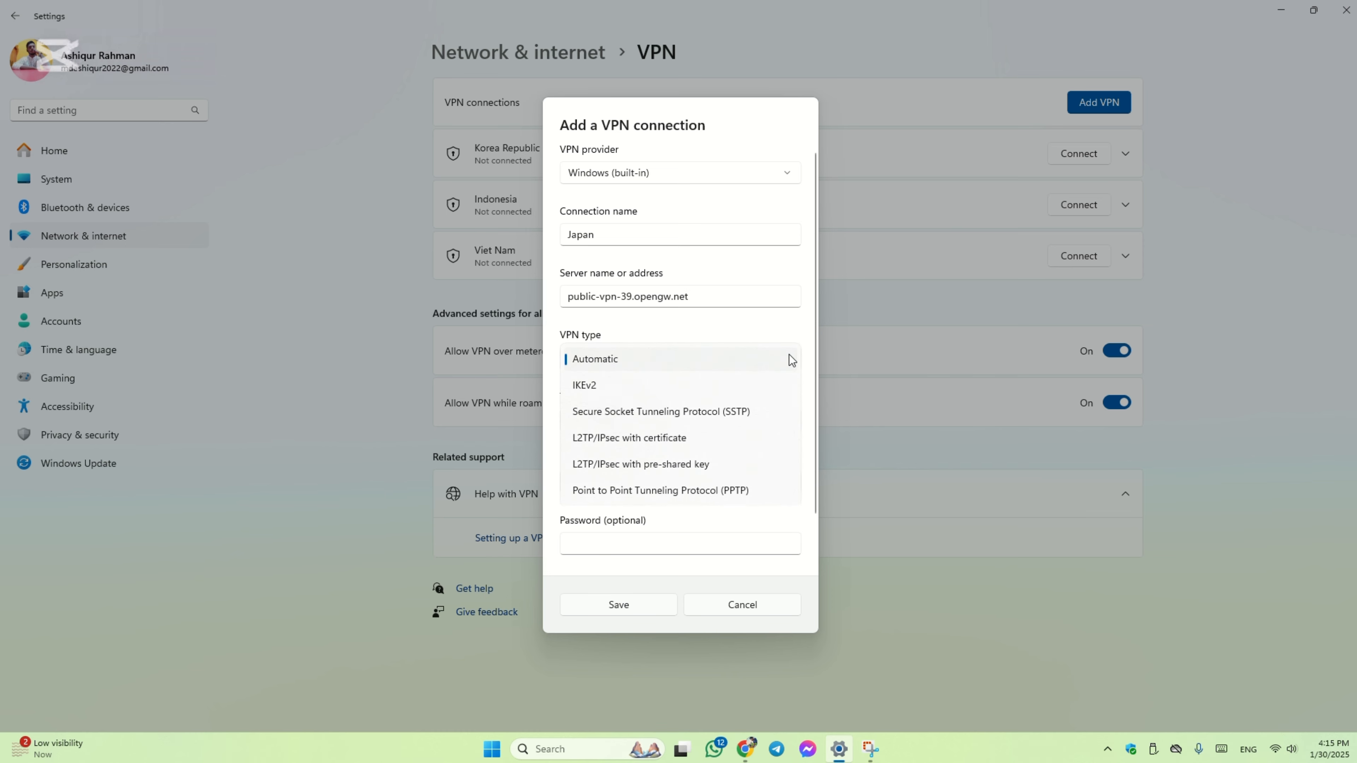
click(745, 421)
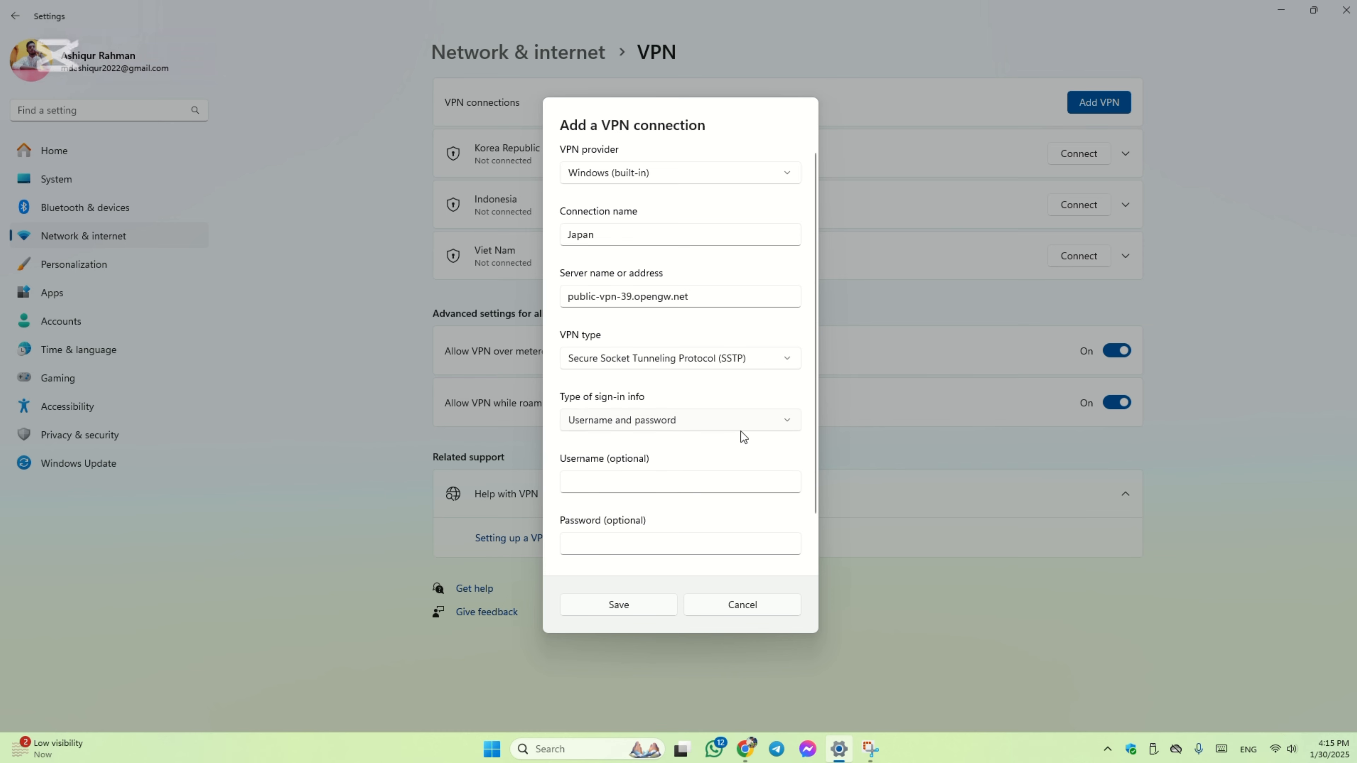
- Switch to Chrome and copy the shared login username given above the VPN Gate server list
click(695, 488)
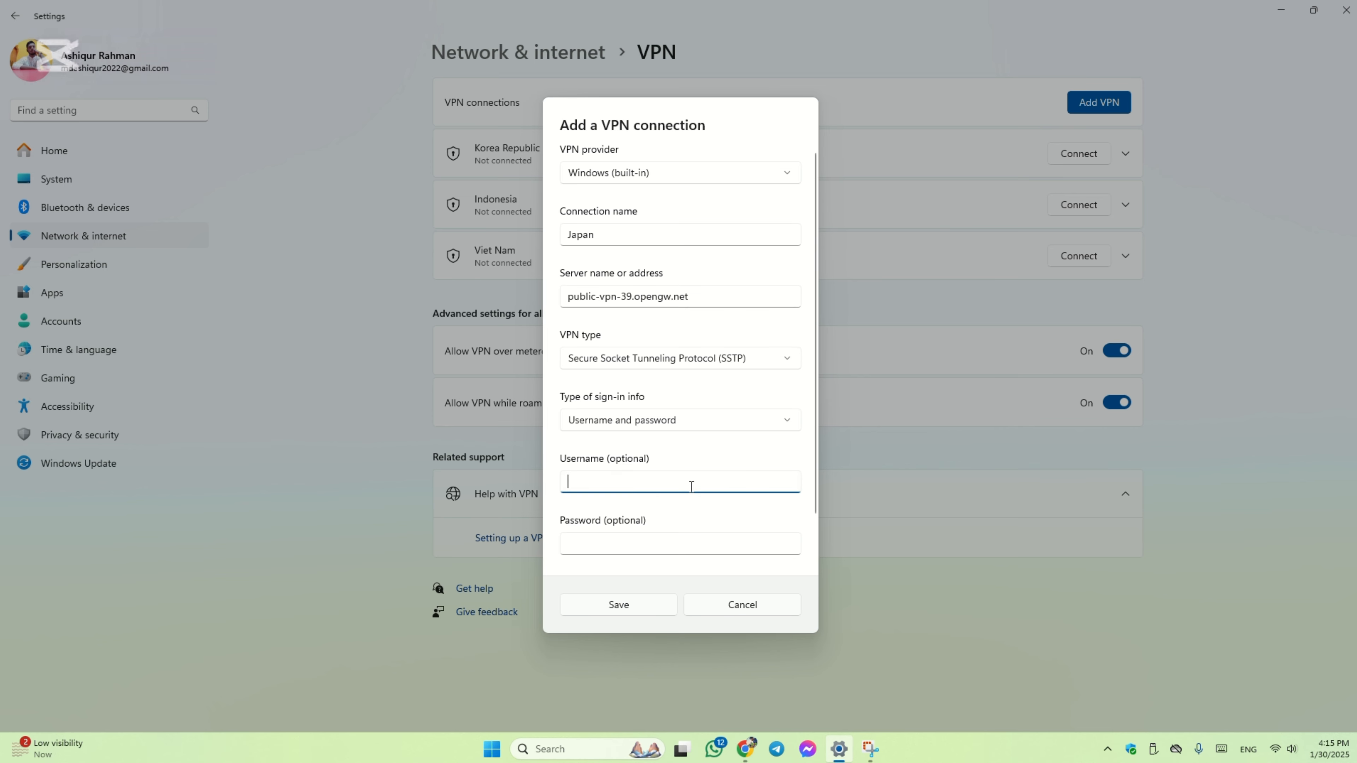
click(649, 542)
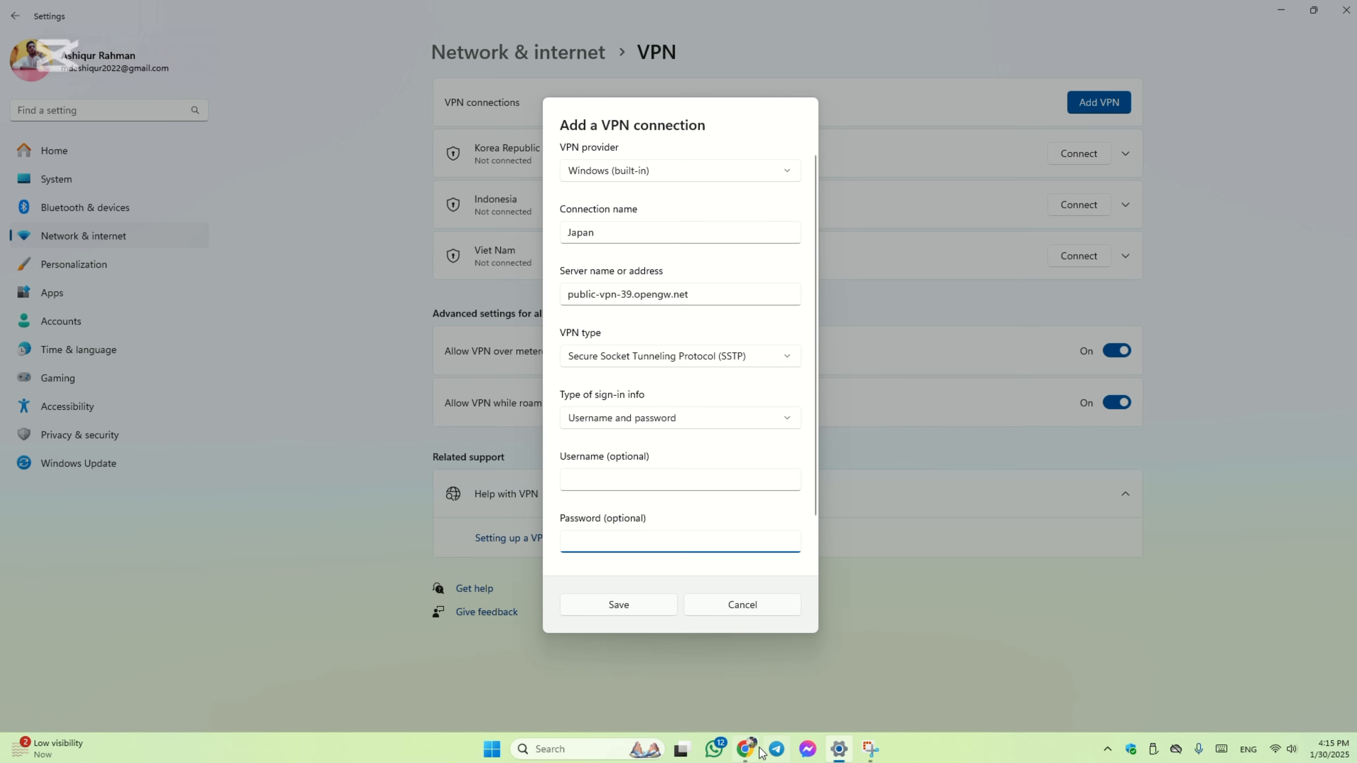
click(748, 749)
scroll(1041, 276, up, 20)
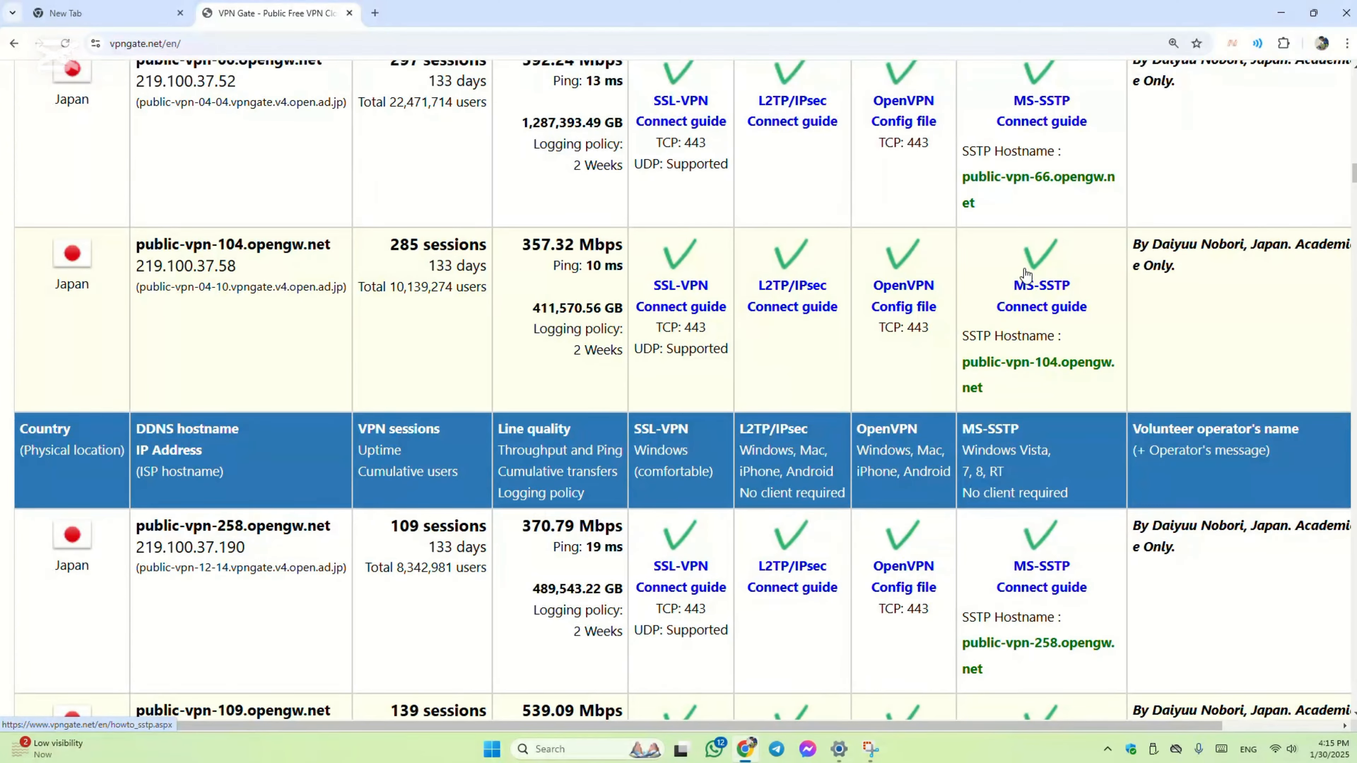
scroll(1014, 288, up, 20)
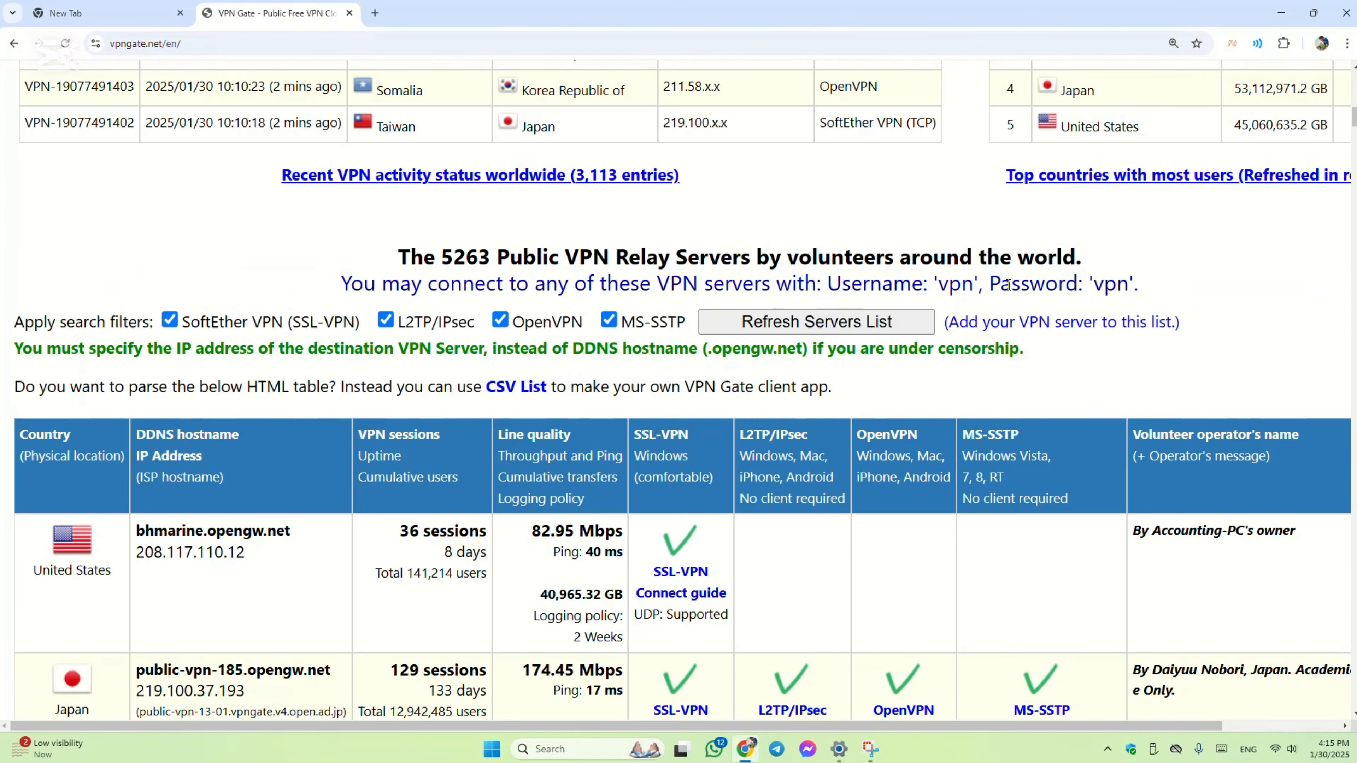
scroll(1001, 292, down, 1)
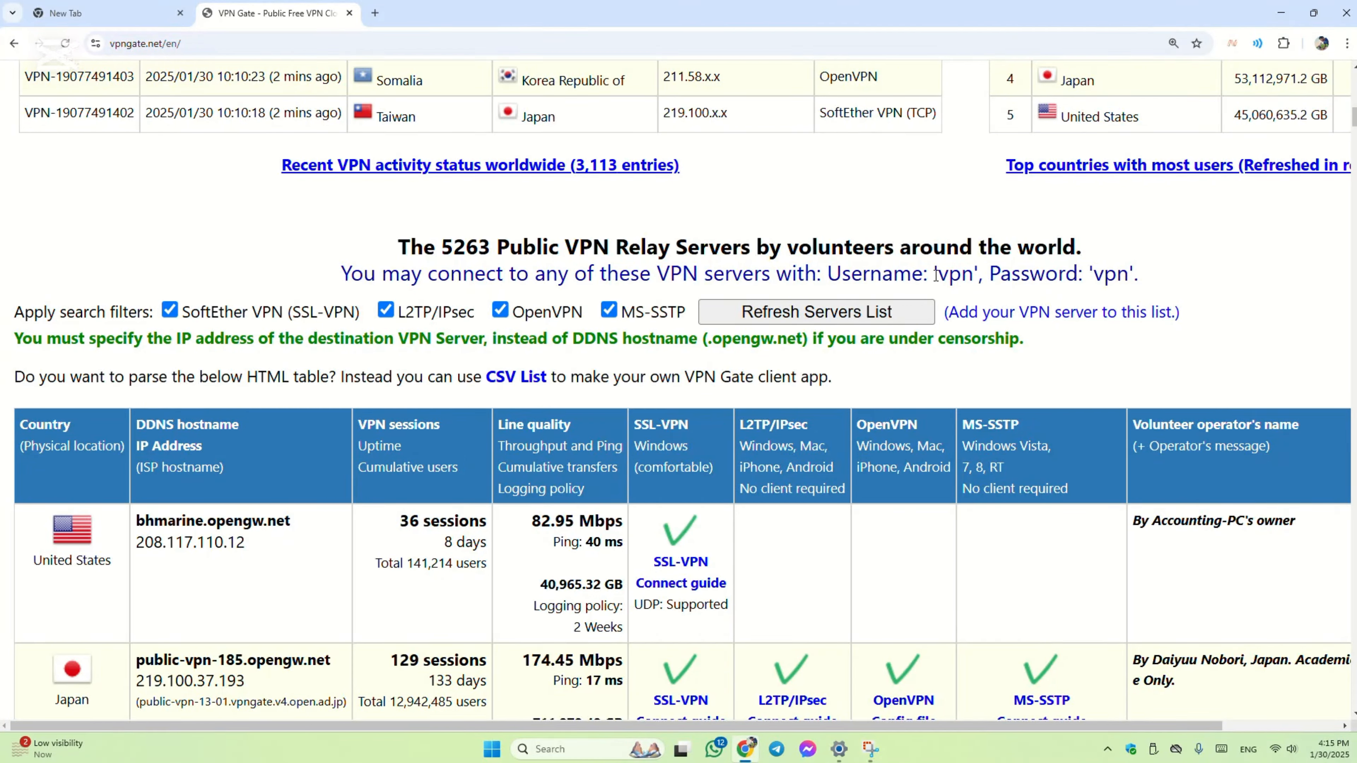
drag(935, 275, 965, 272)
double_click(956, 274)
right_click(970, 289)
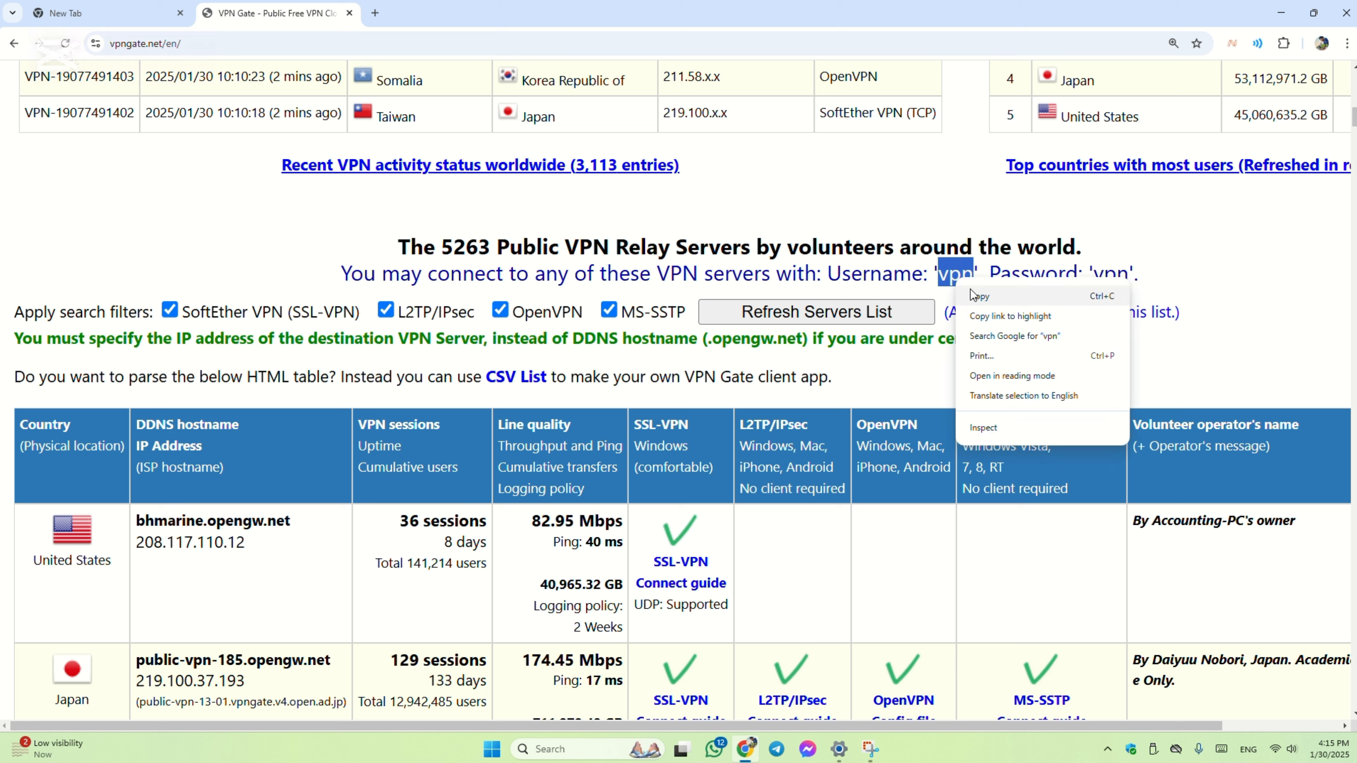
click(1001, 302)
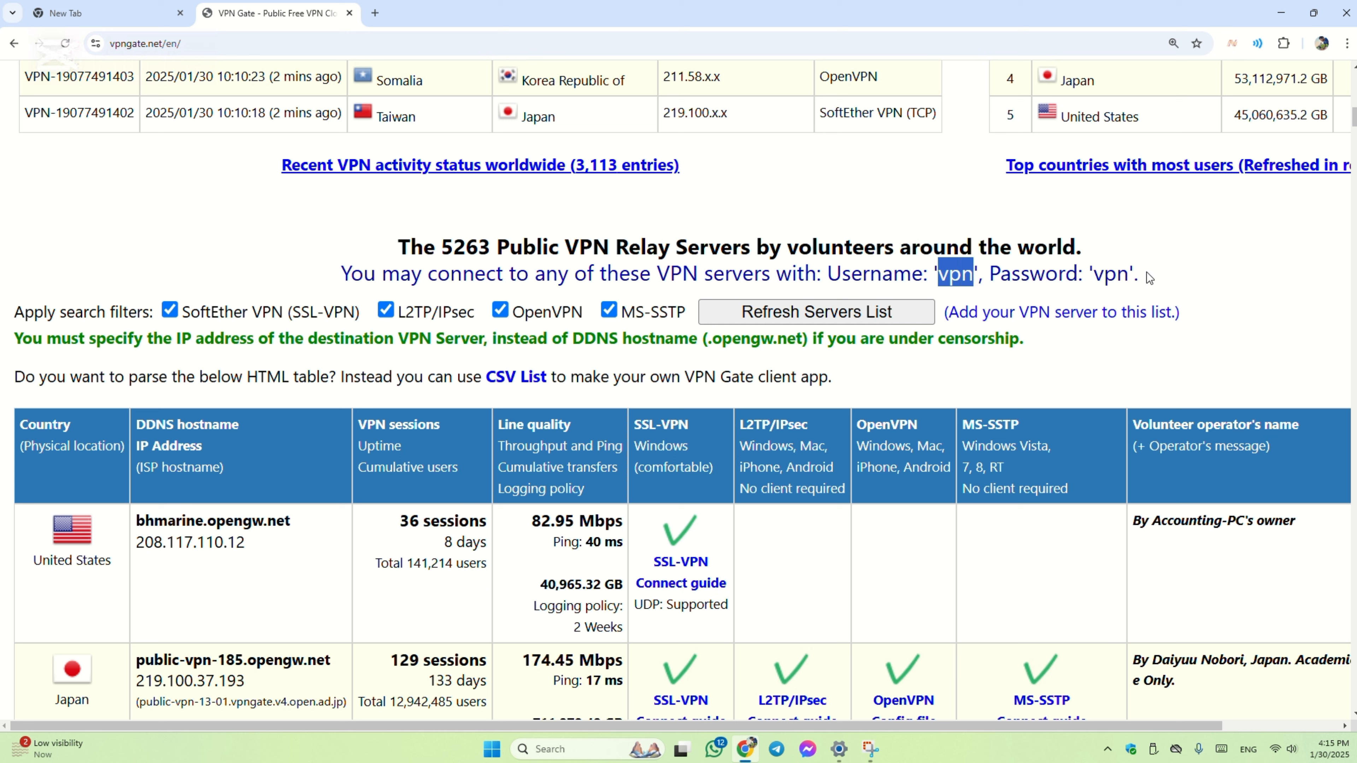
- Switch back to Settings, paste the copied text as the new connection's username and password, and save the connection
click(835, 753)
click(684, 541)
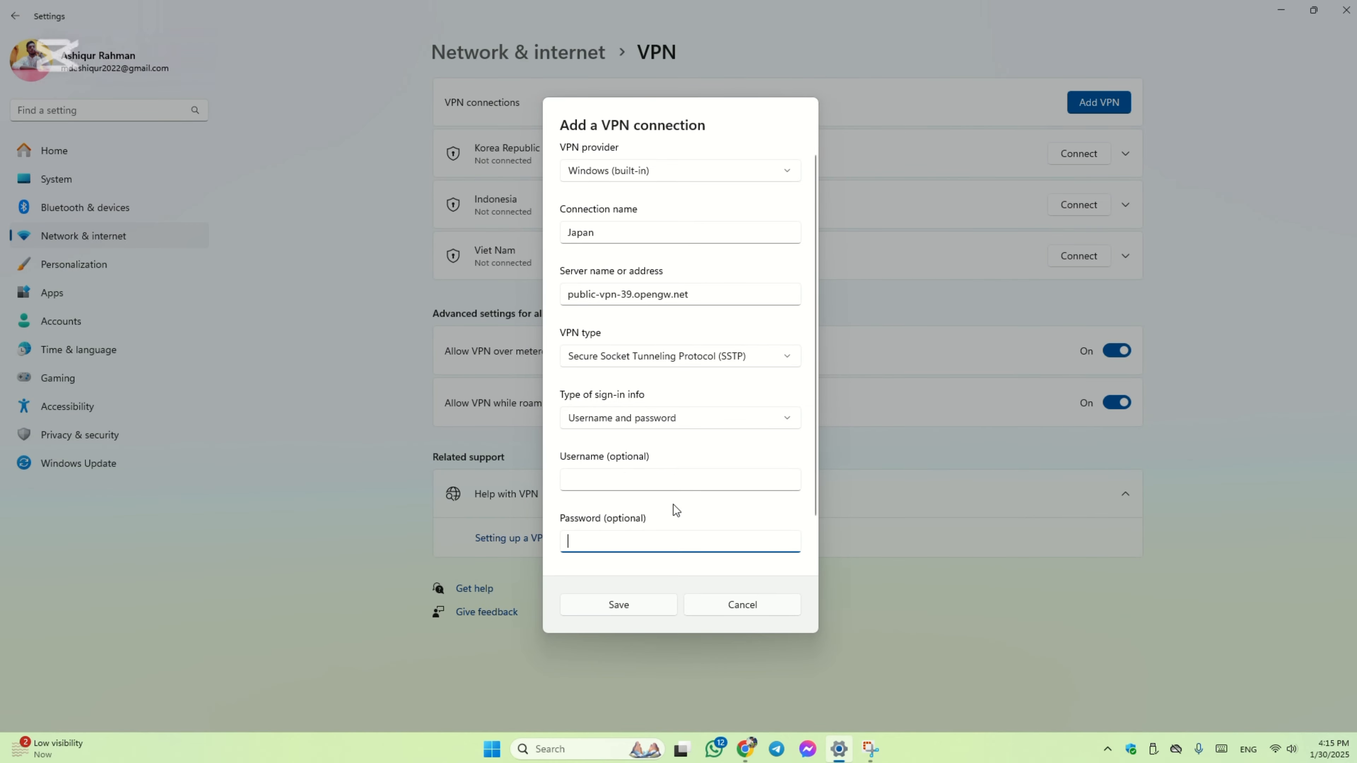
click(639, 484)
right_click(643, 481)
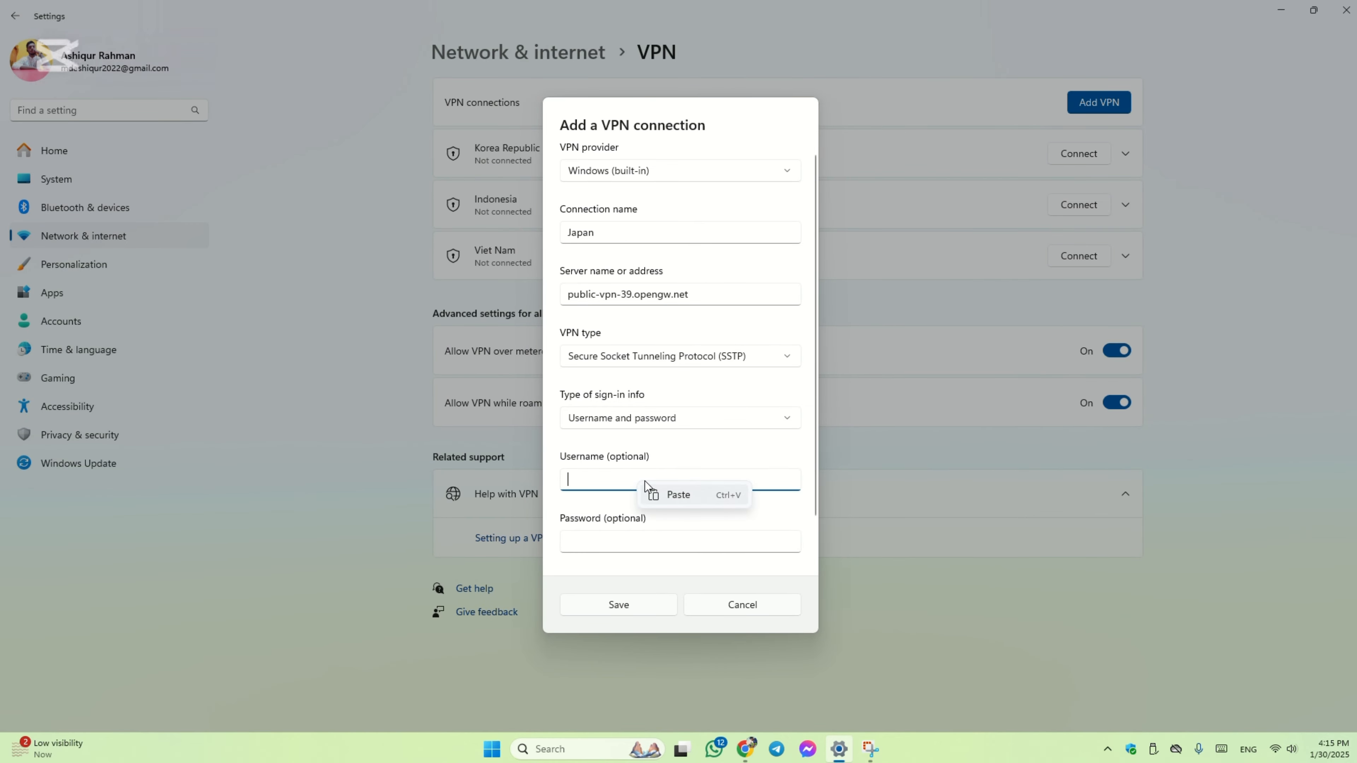
click(662, 494)
right_click(642, 547)
click(672, 557)
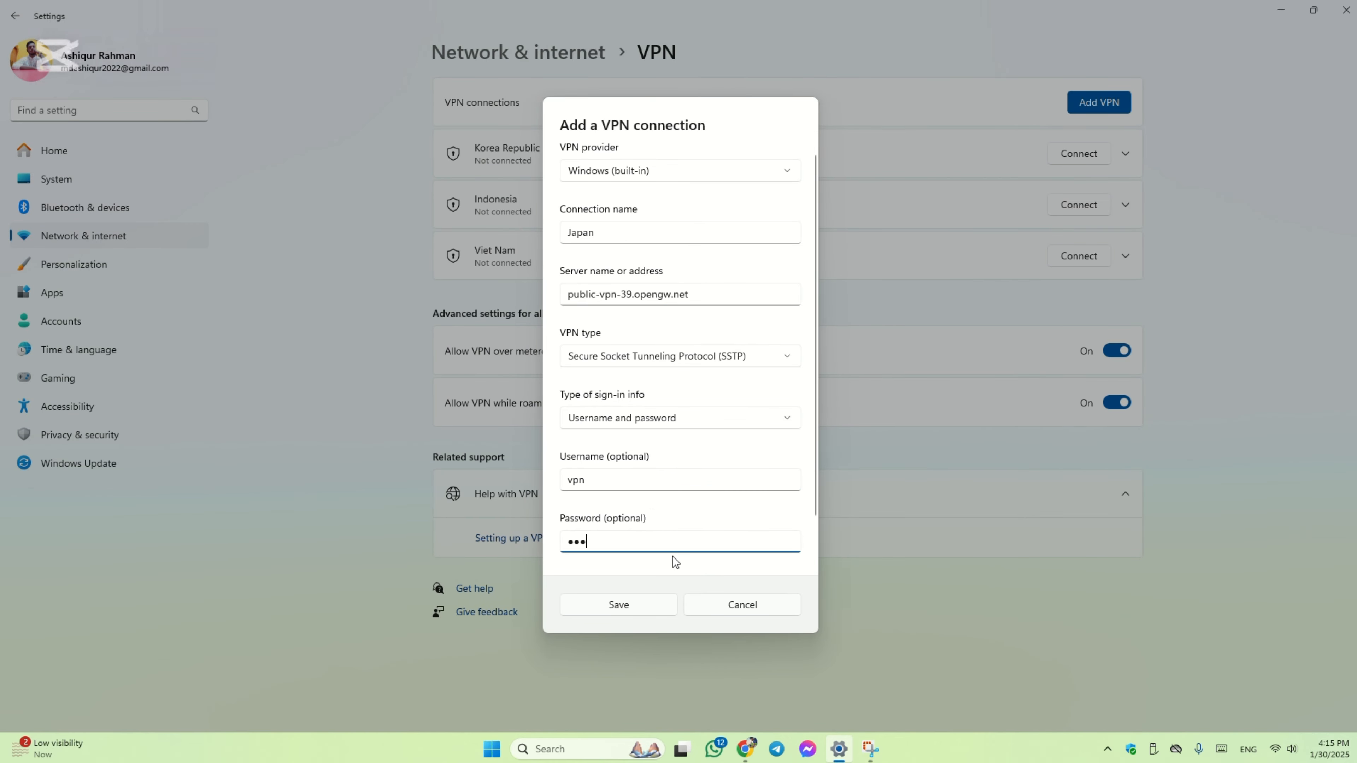
click(645, 601)
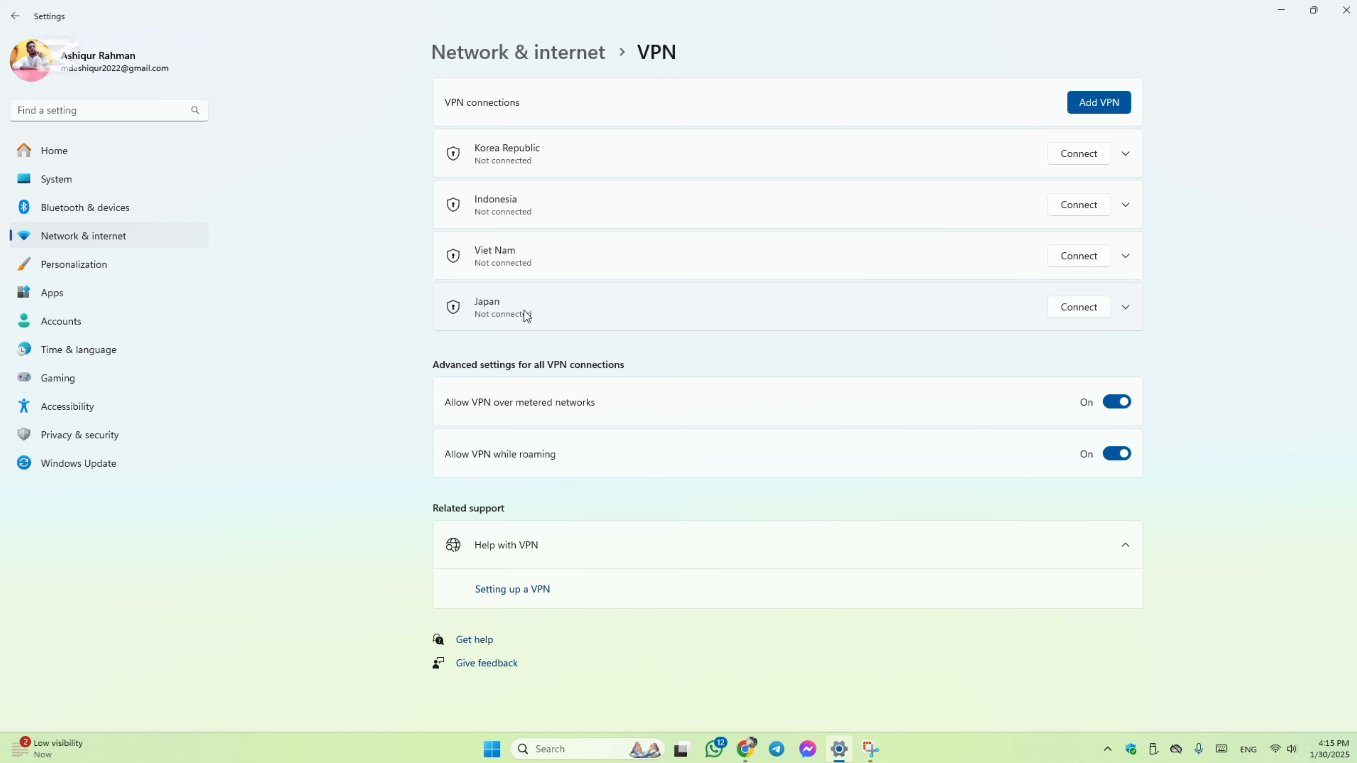
- Connect to the Japan VPN and check its status in the connection details and the quick settings VPN list
click(1087, 304)
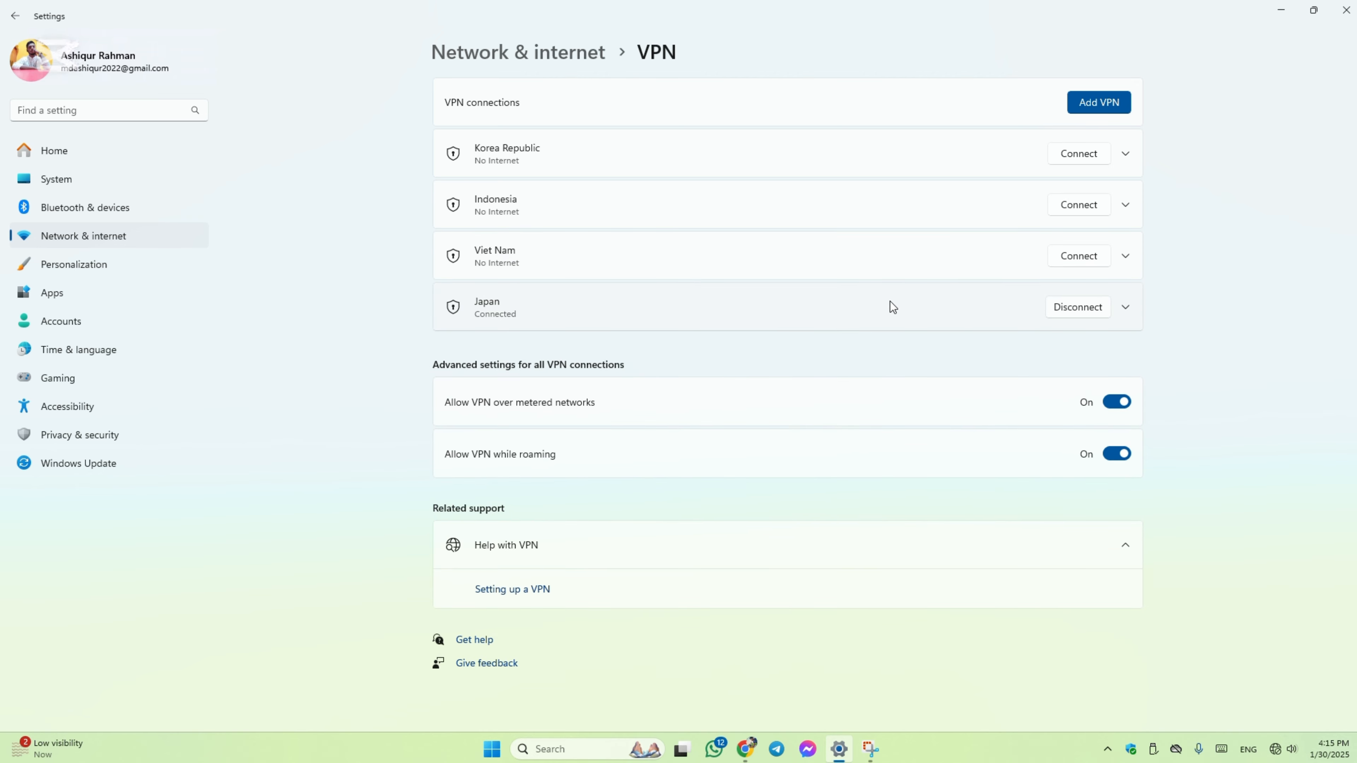
click(1123, 304)
click(1282, 749)
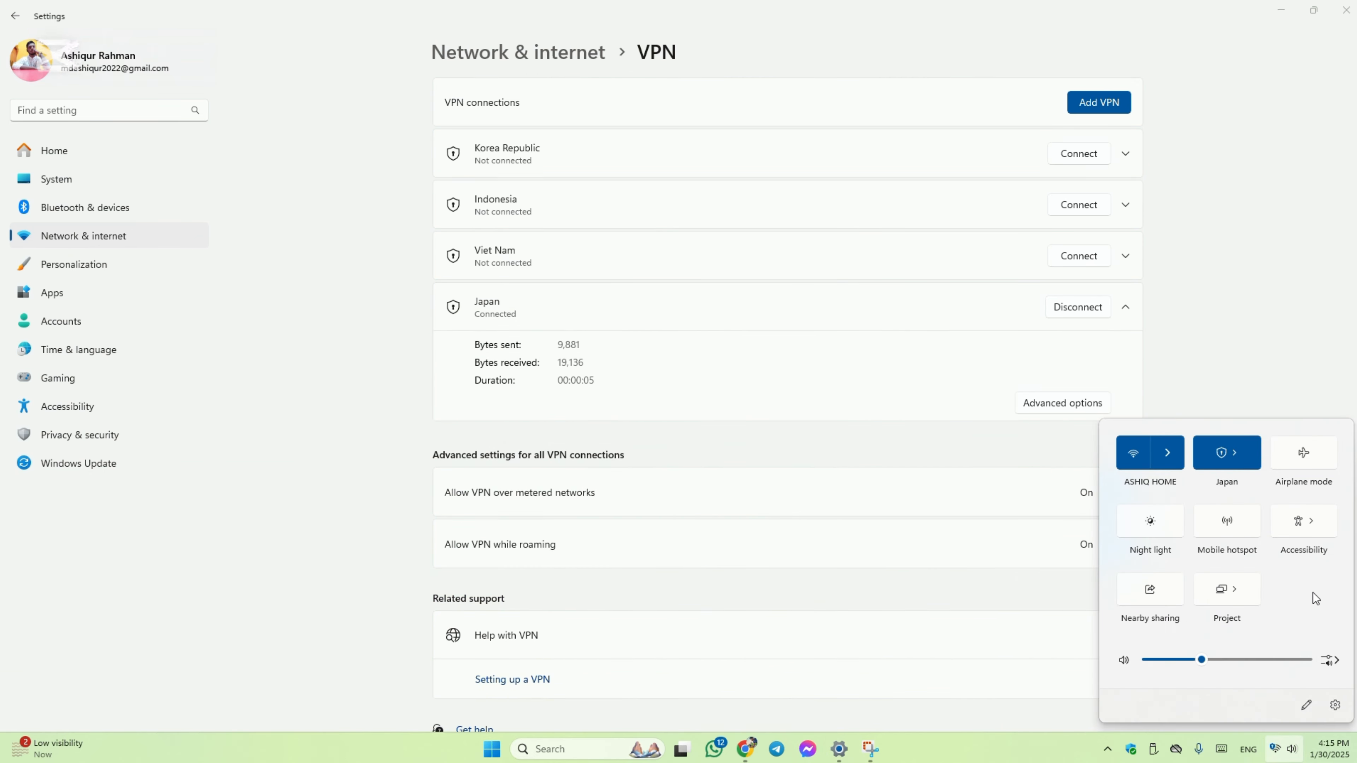
click(1247, 451)
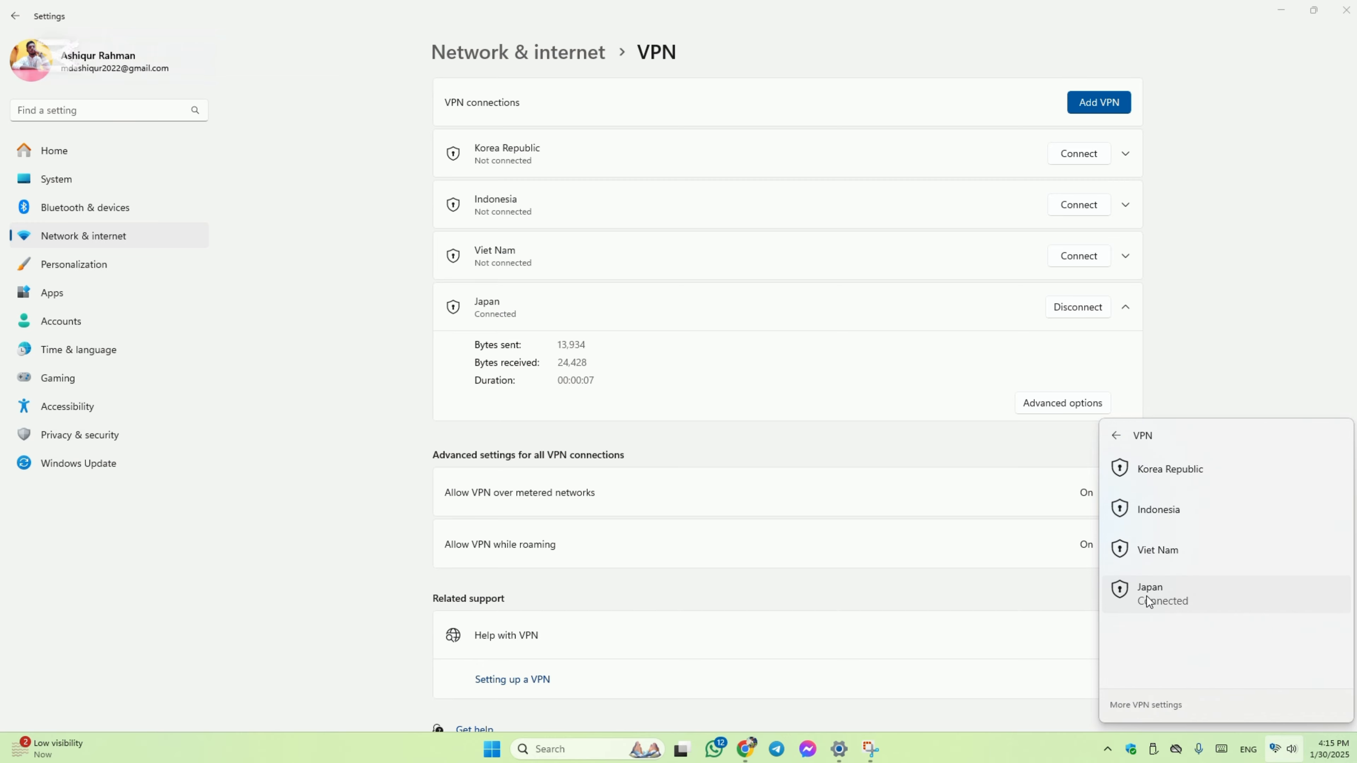
click(1117, 438)
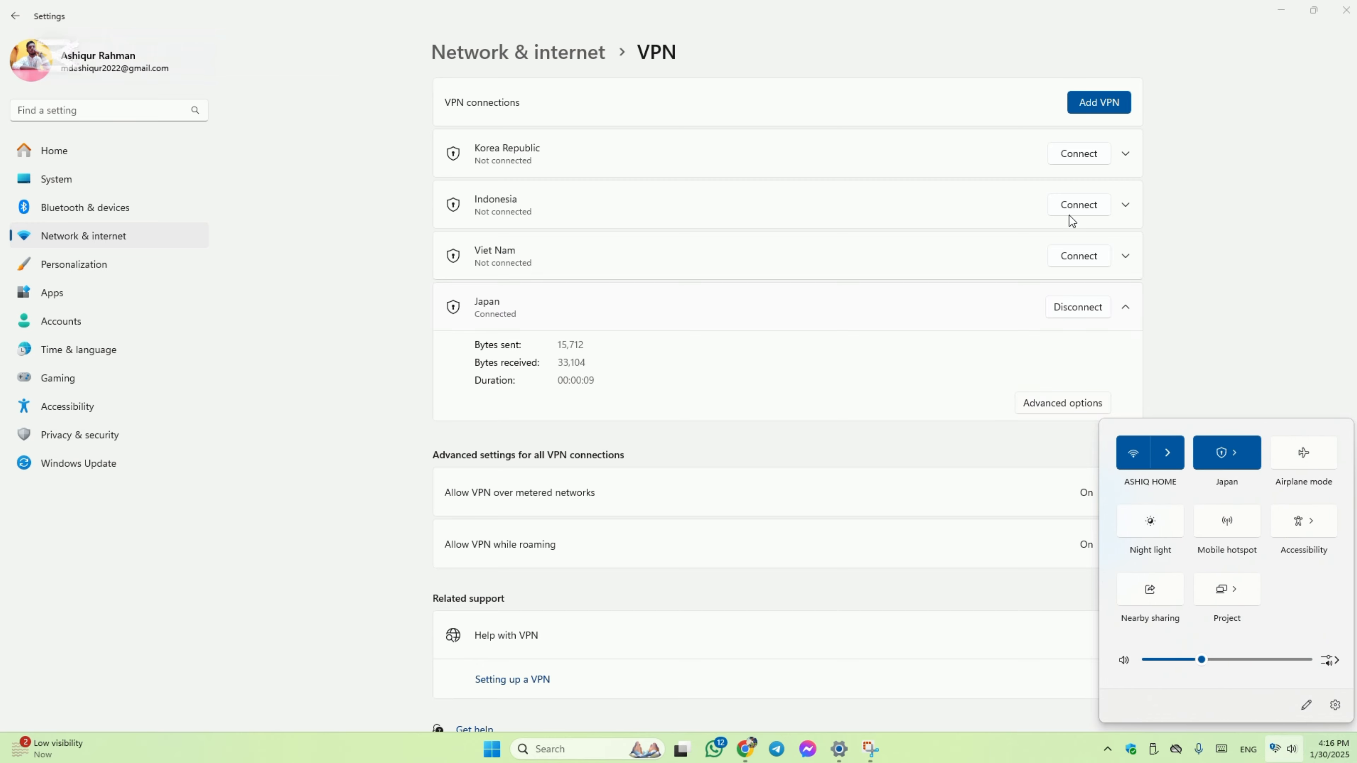
- Switch to Chrome, open whoer.net in a new tab and check the current IP address and country
click(1284, 6)
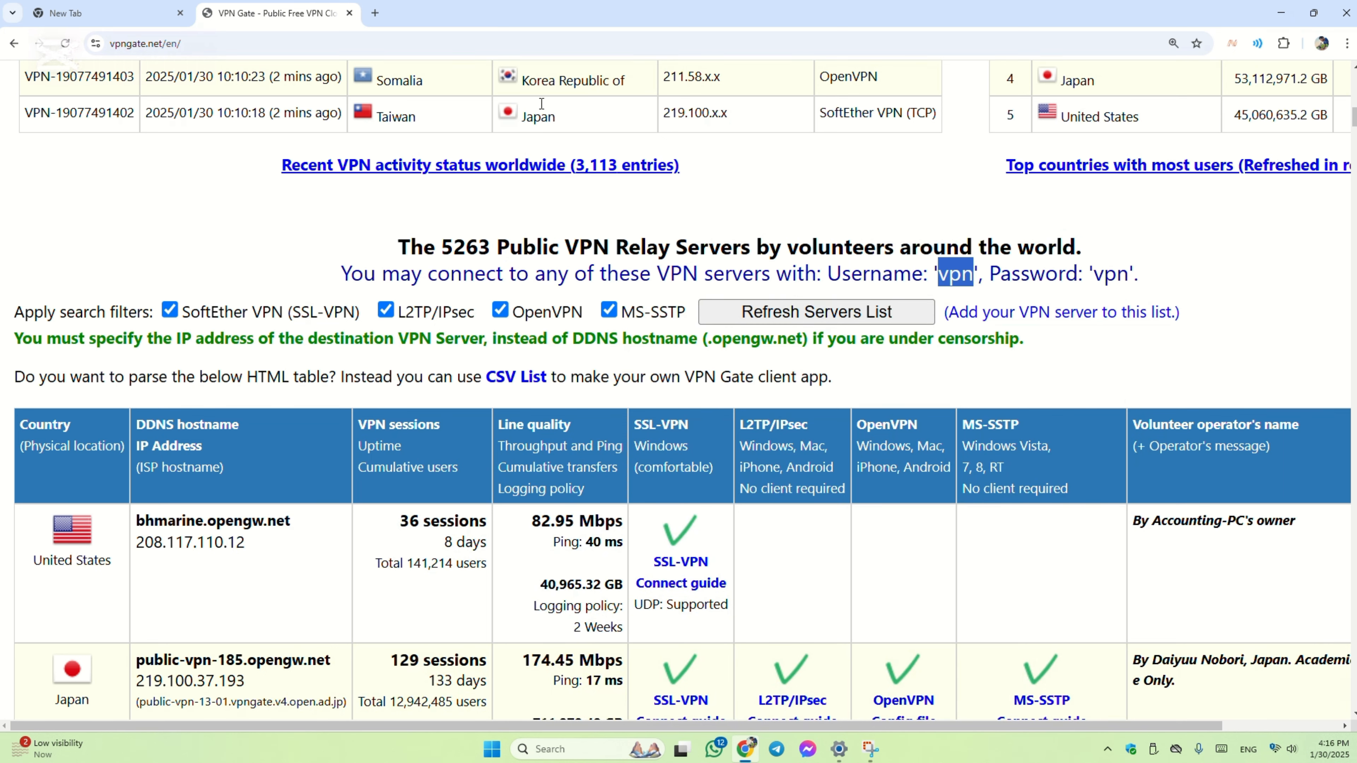
click(376, 12)
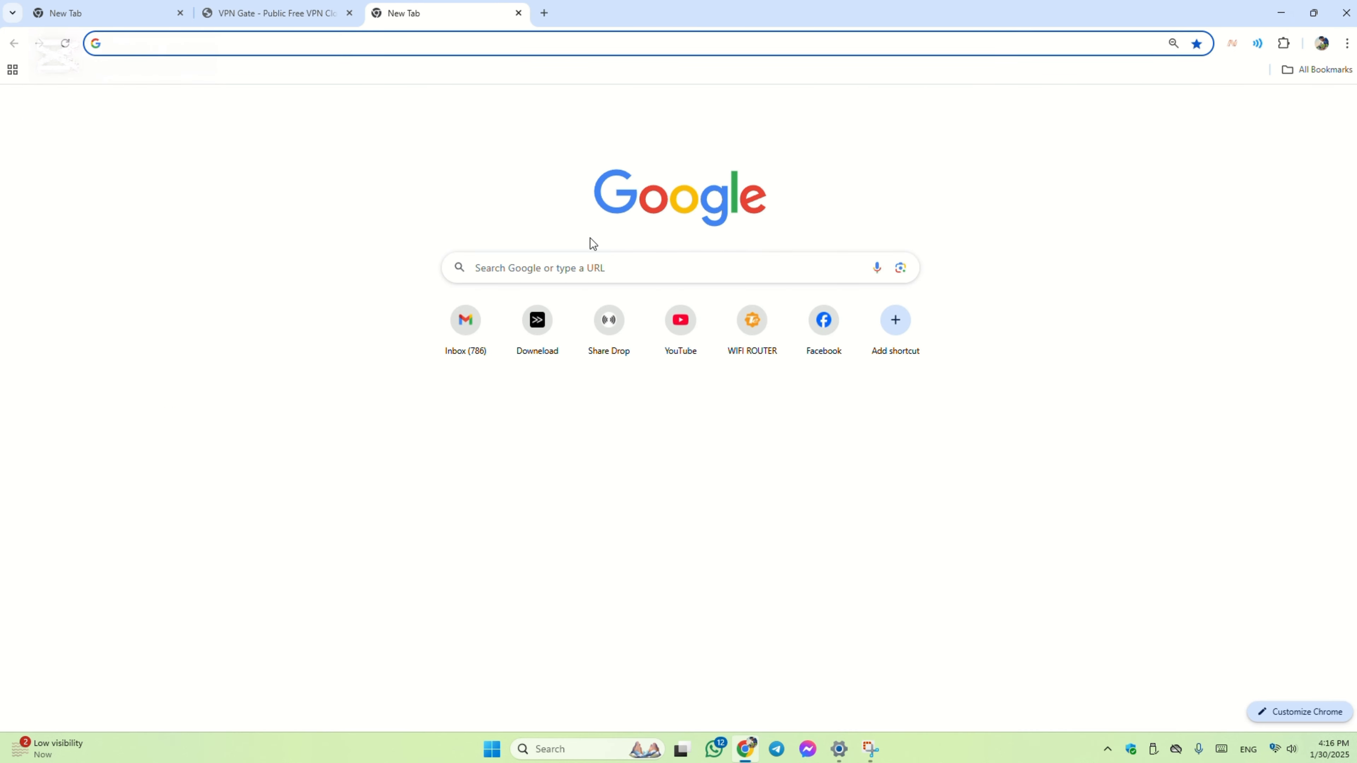
click(586, 277)
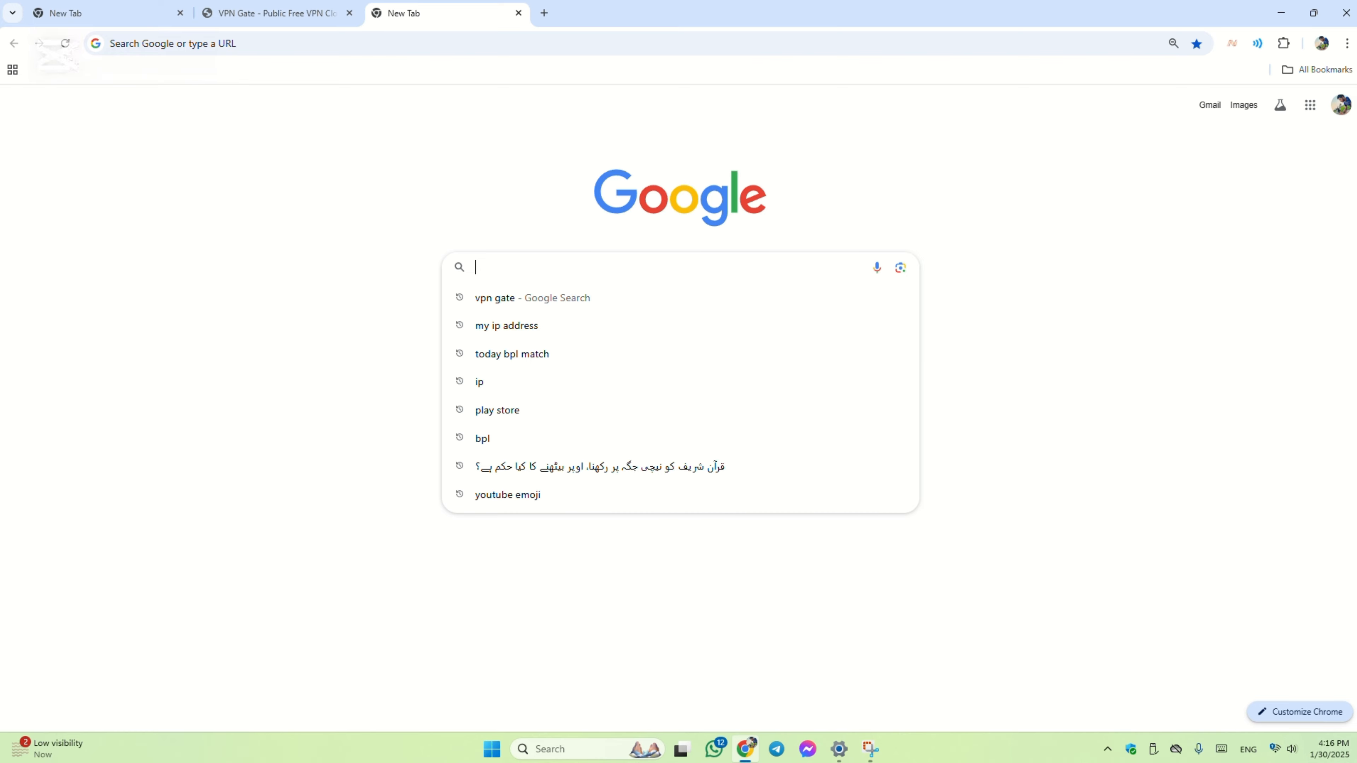
text(who)
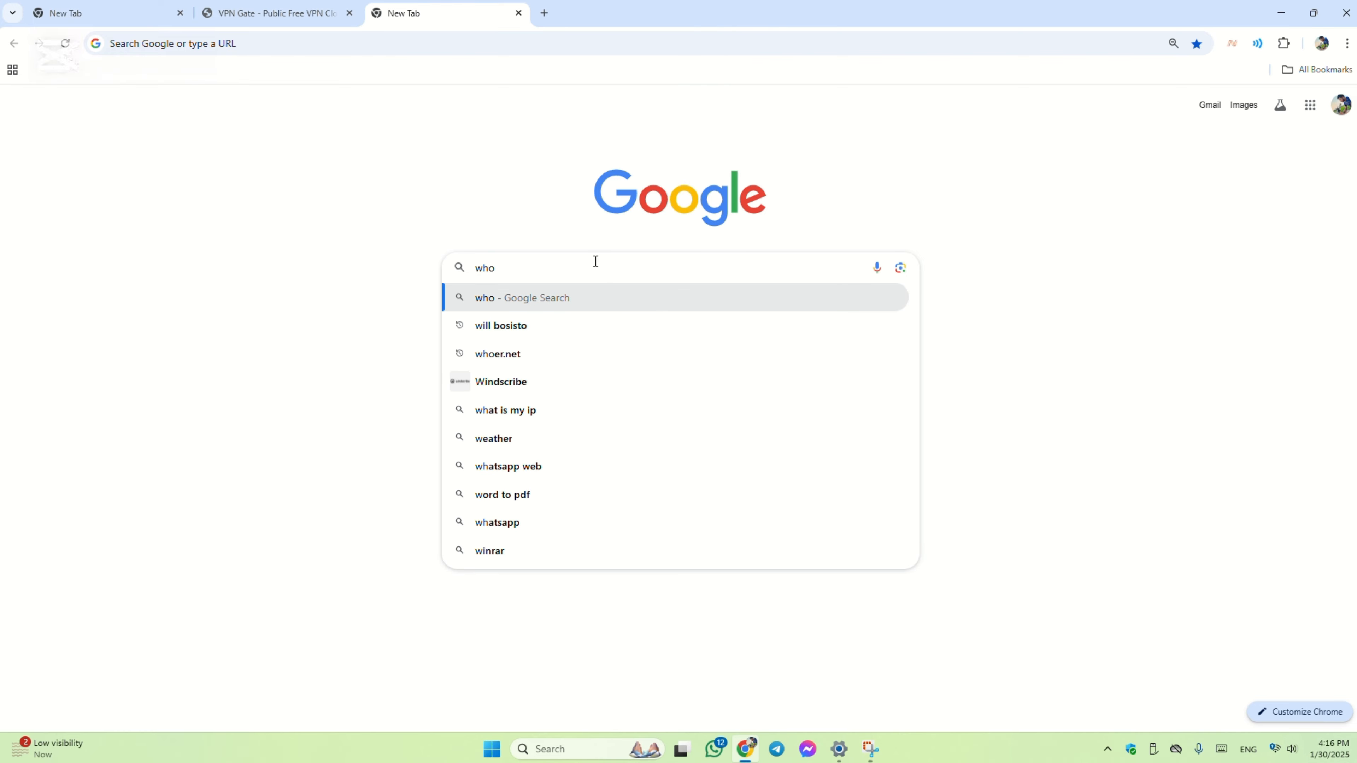
text(er.net)
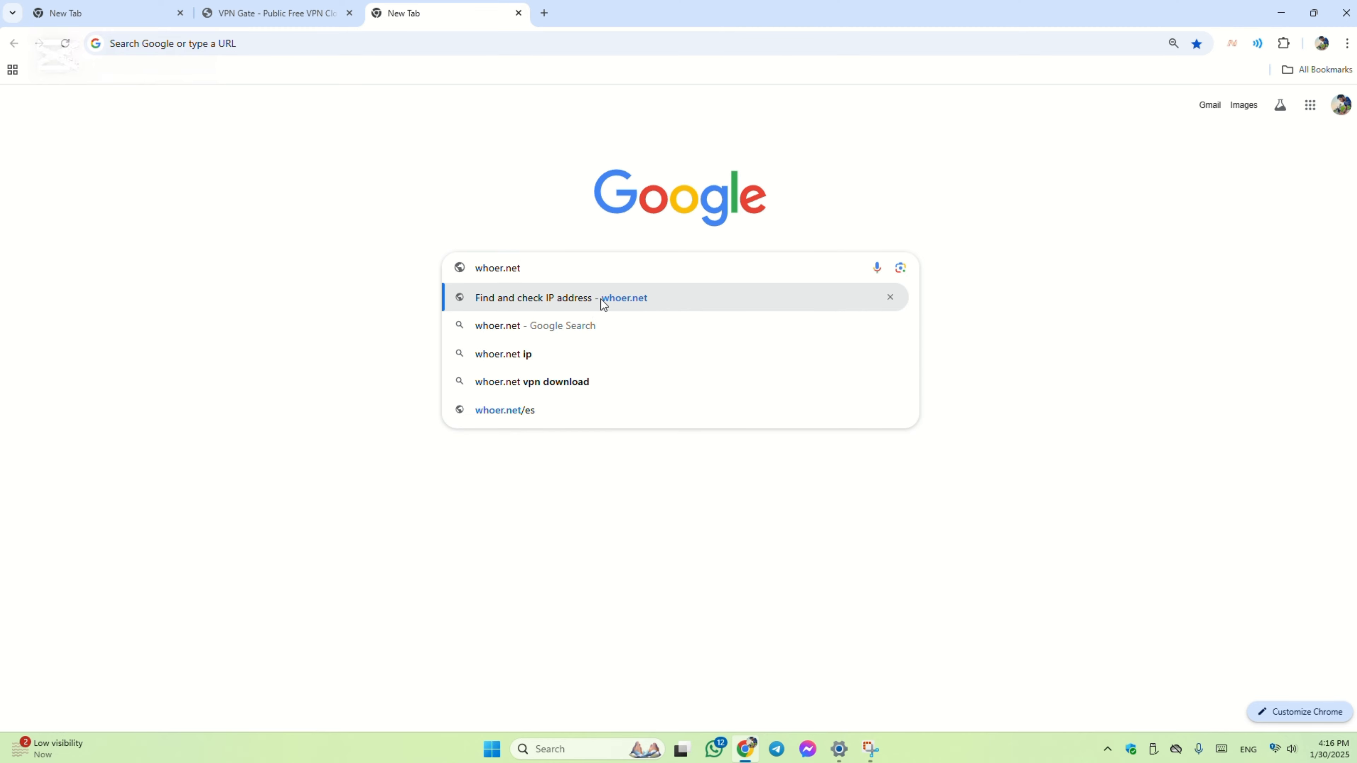
click(603, 304)
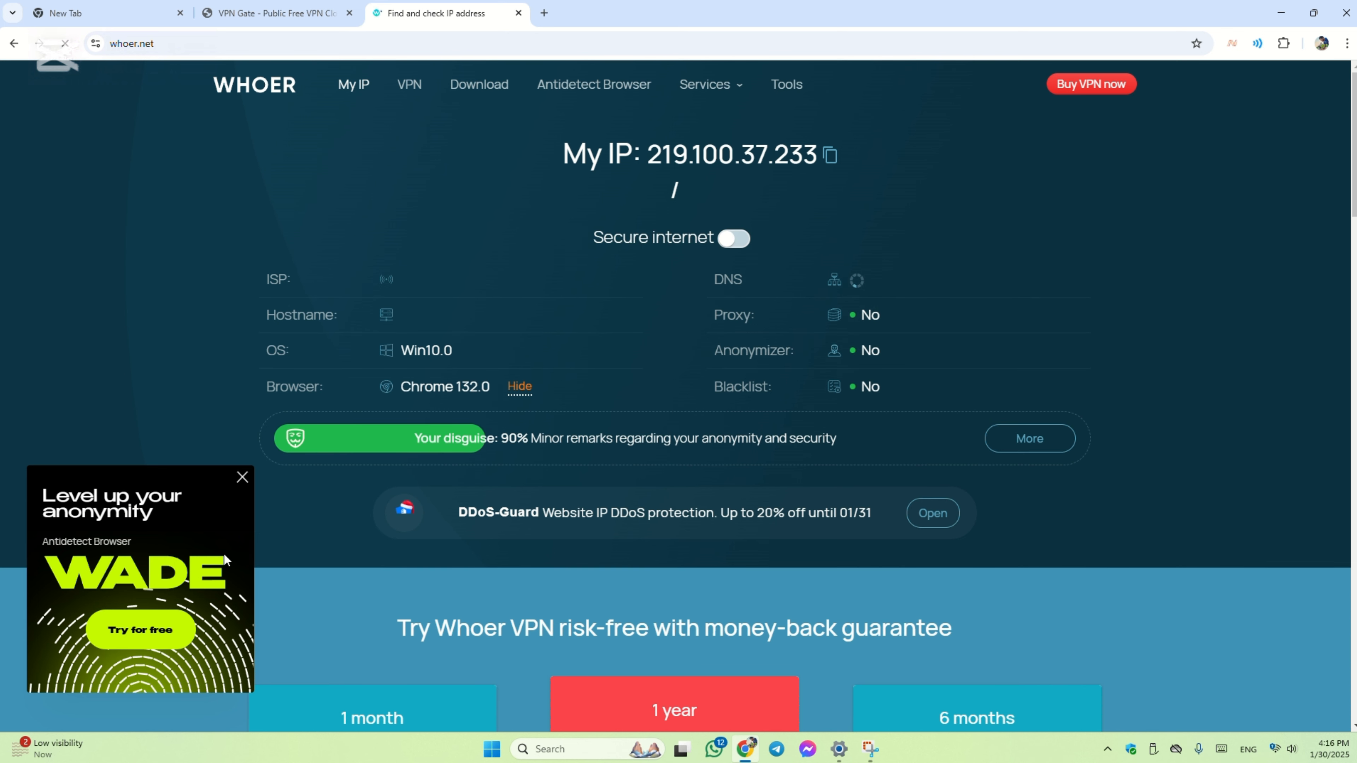
click(242, 477)
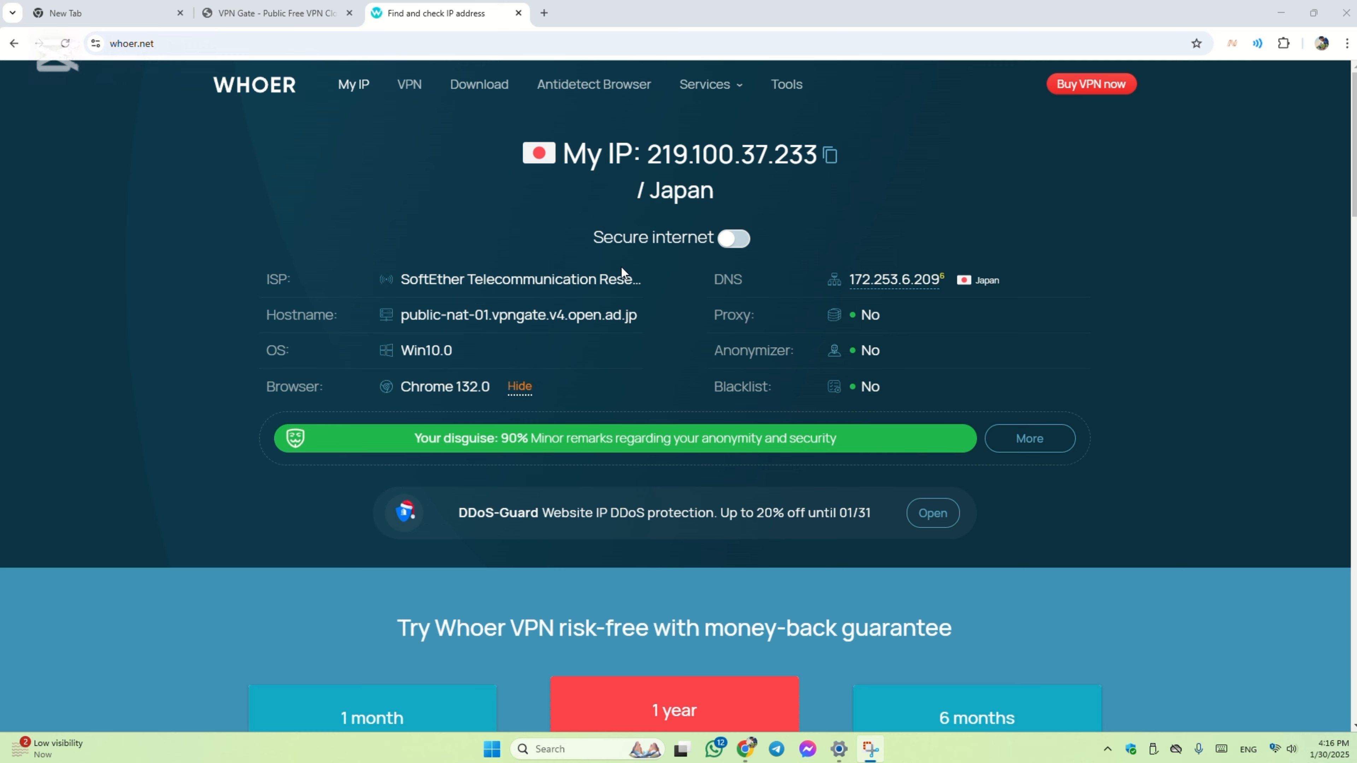
scroll(684, 251, down, 3)
scroll(695, 243, up, 3)
- Disconnect the Japan VPN from the system's quick settings and close Chrome
click(1282, 750)
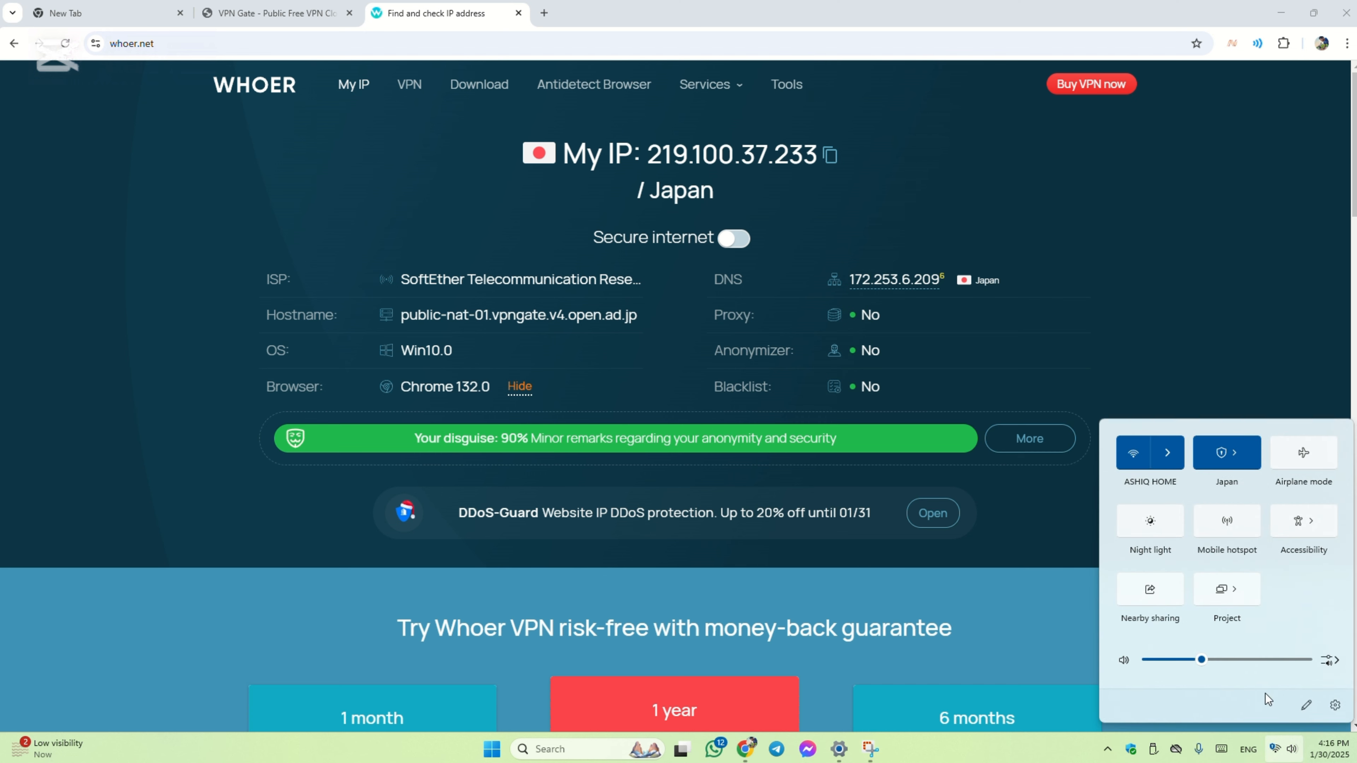
click(1226, 452)
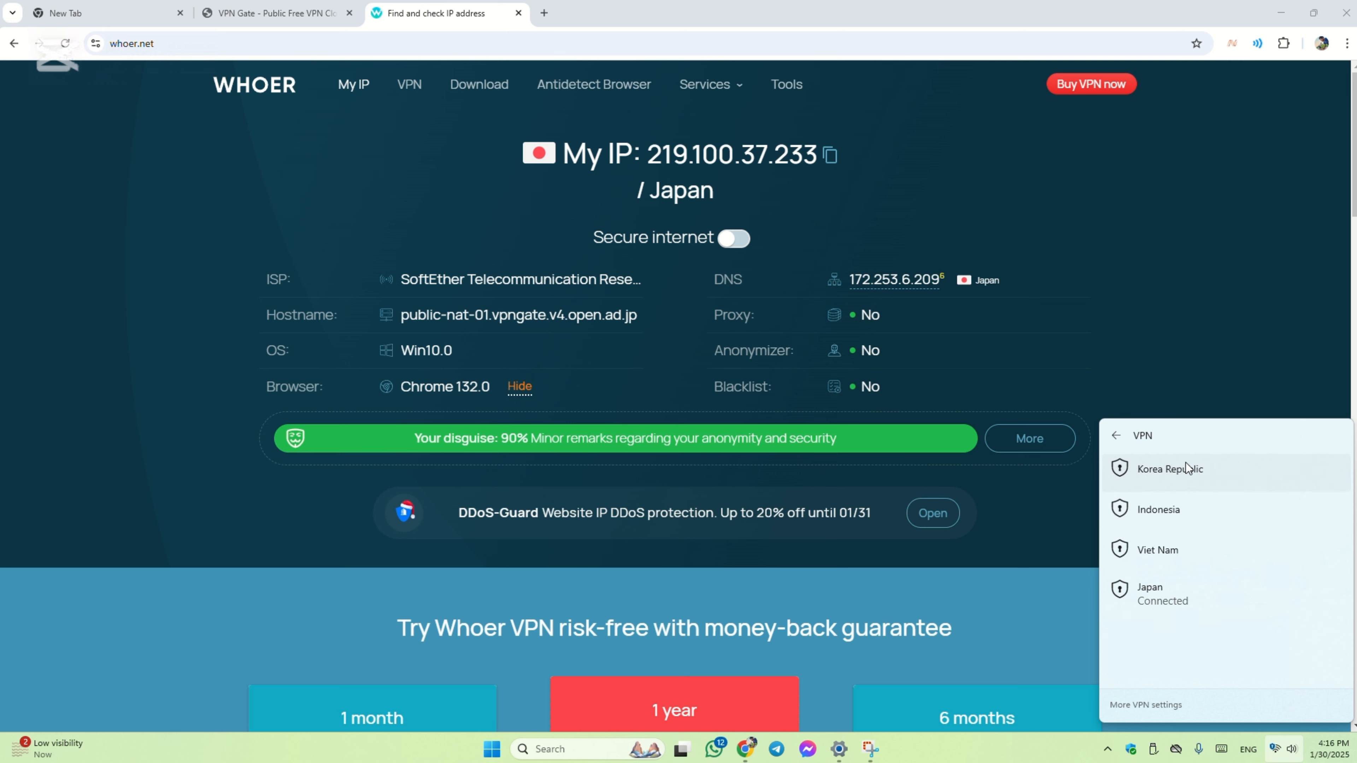
click(1117, 436)
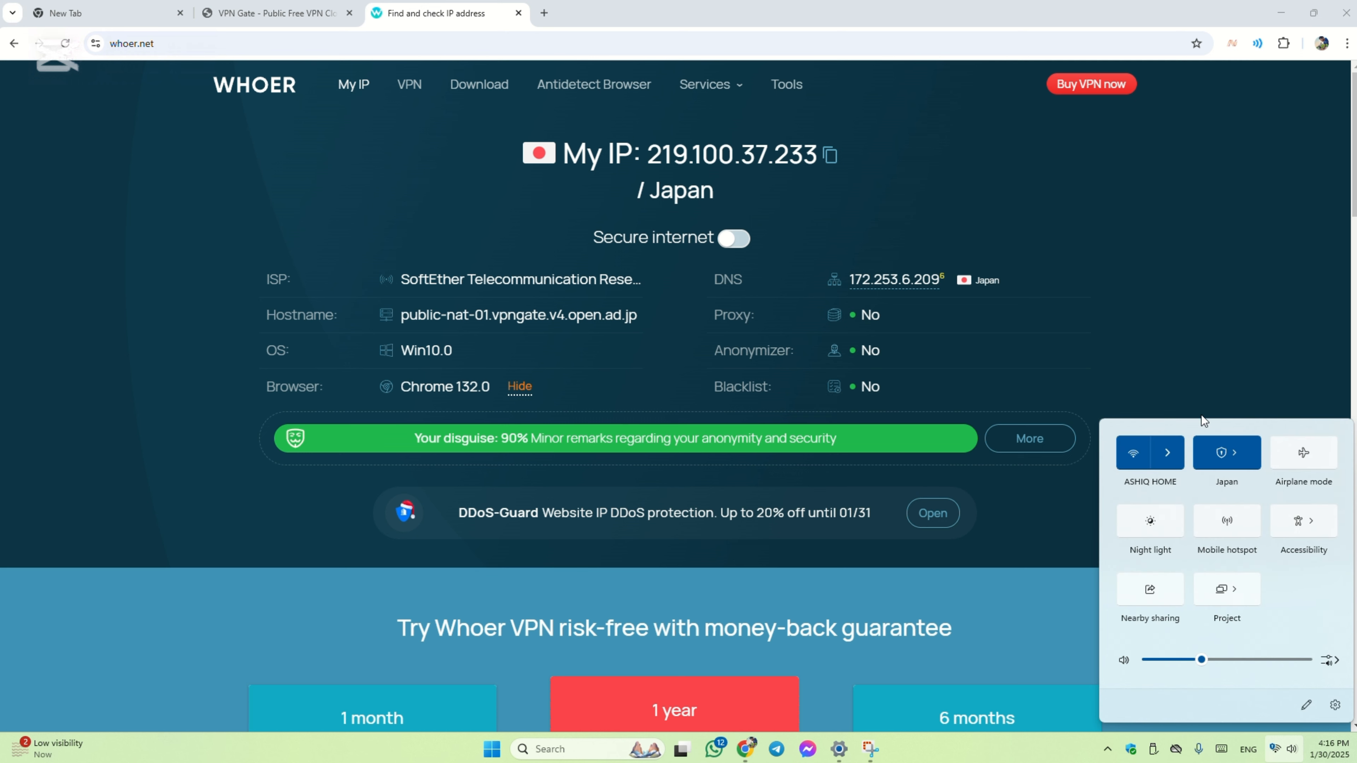
click(1251, 444)
click(1213, 594)
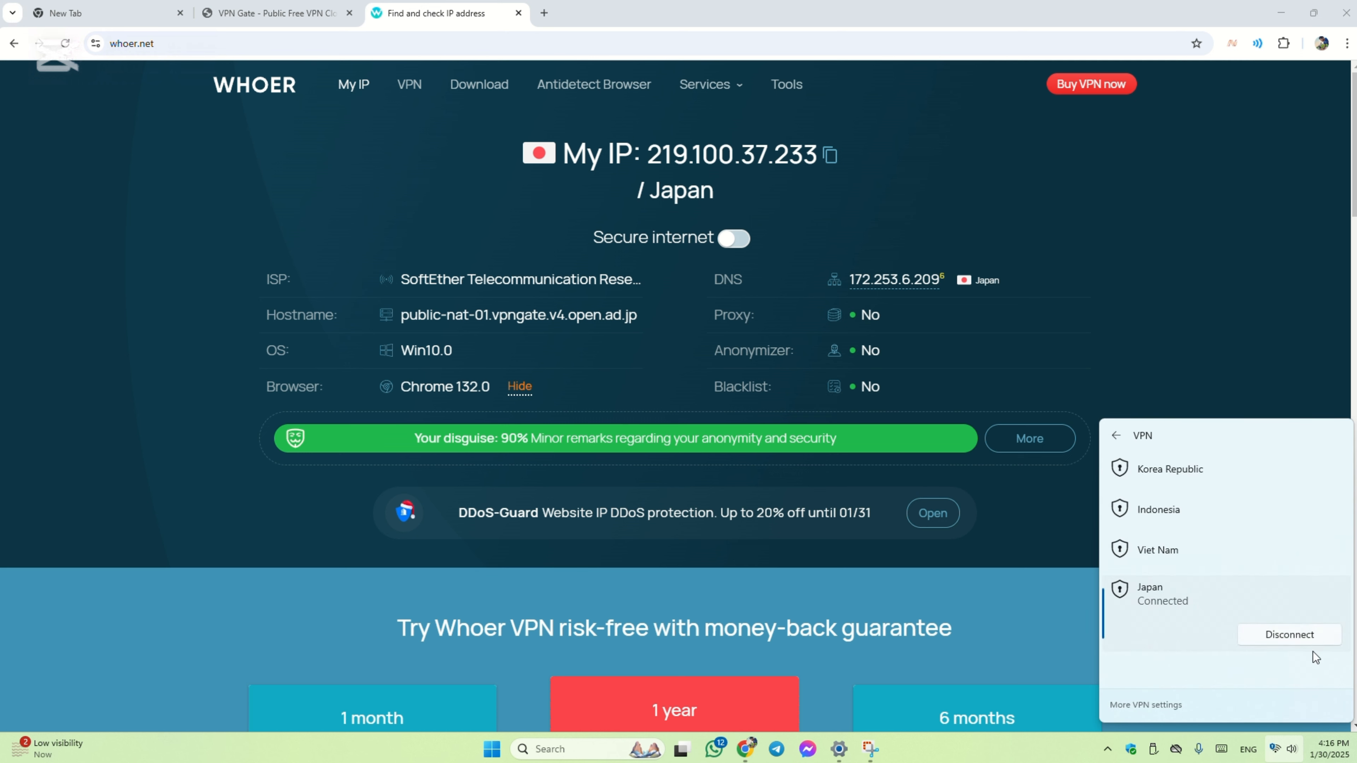
click(1304, 638)
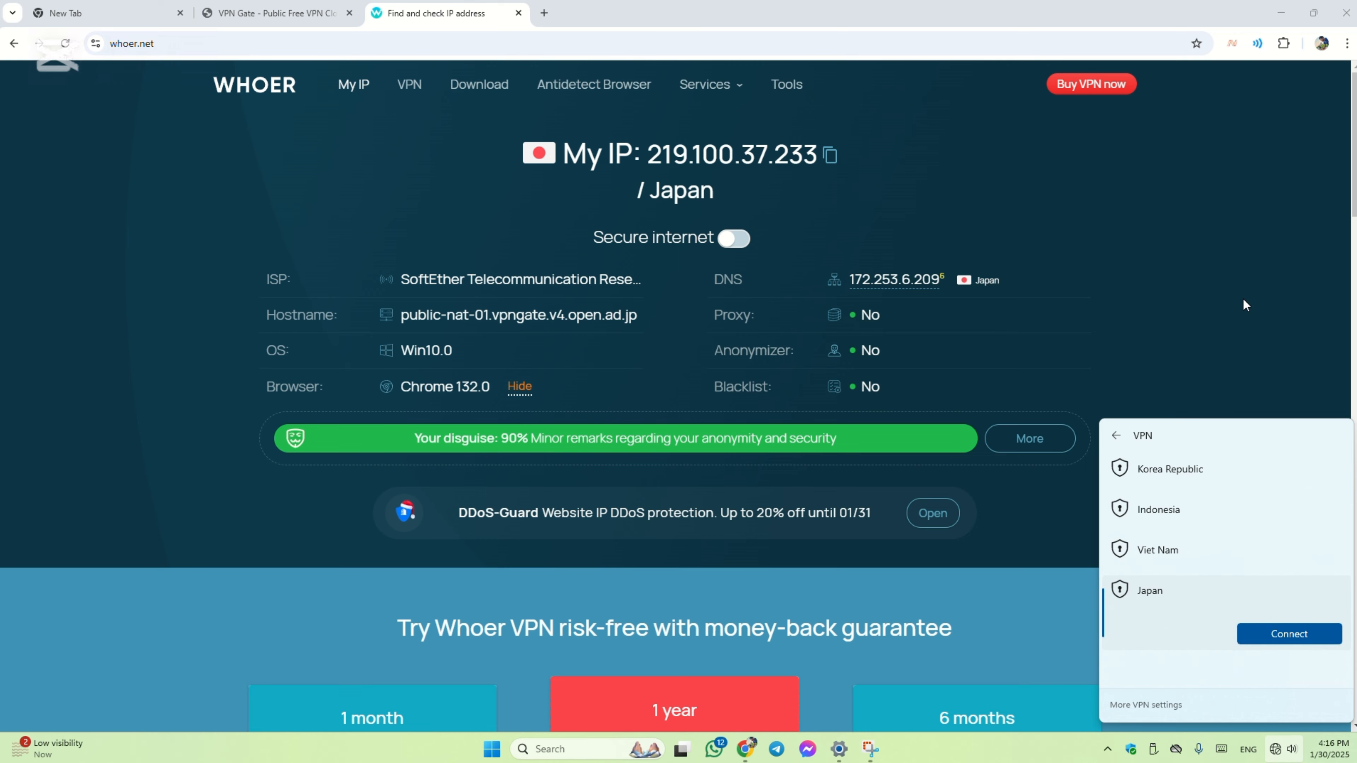
click(1352, 5)
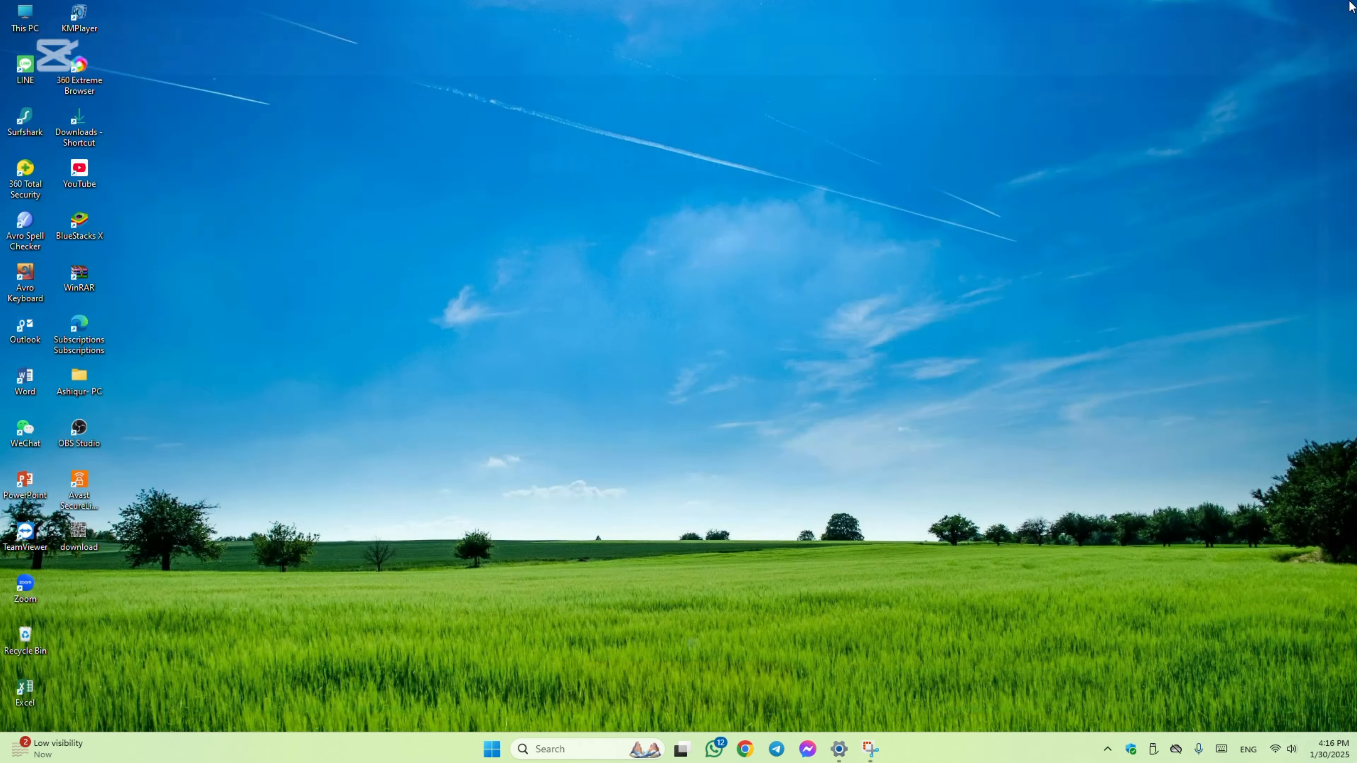